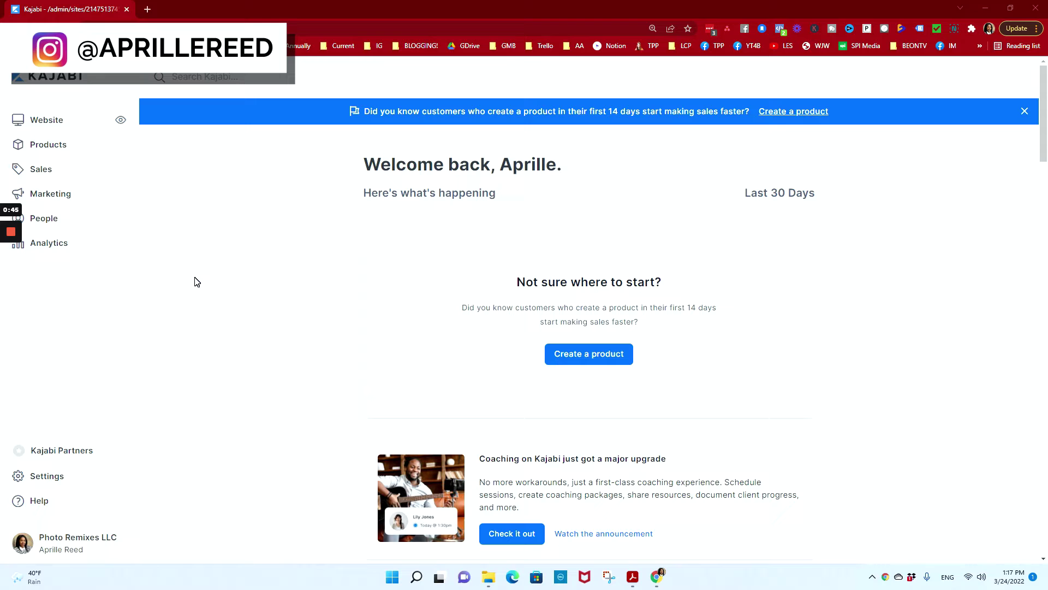
Go to Website > Pages and open the Blog page in the page editor
left_click(48, 120)
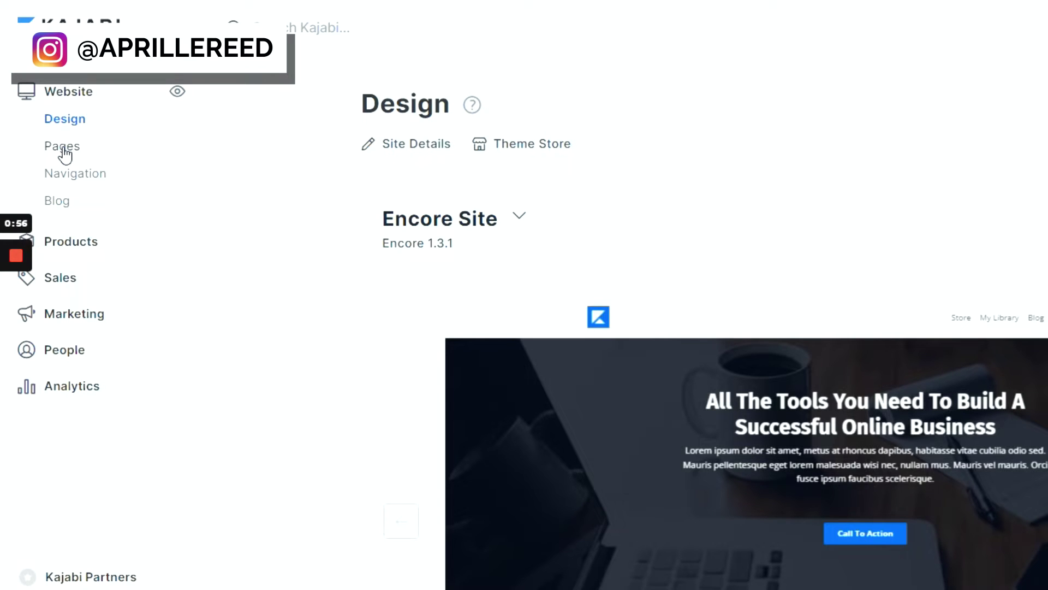
left_click(63, 151)
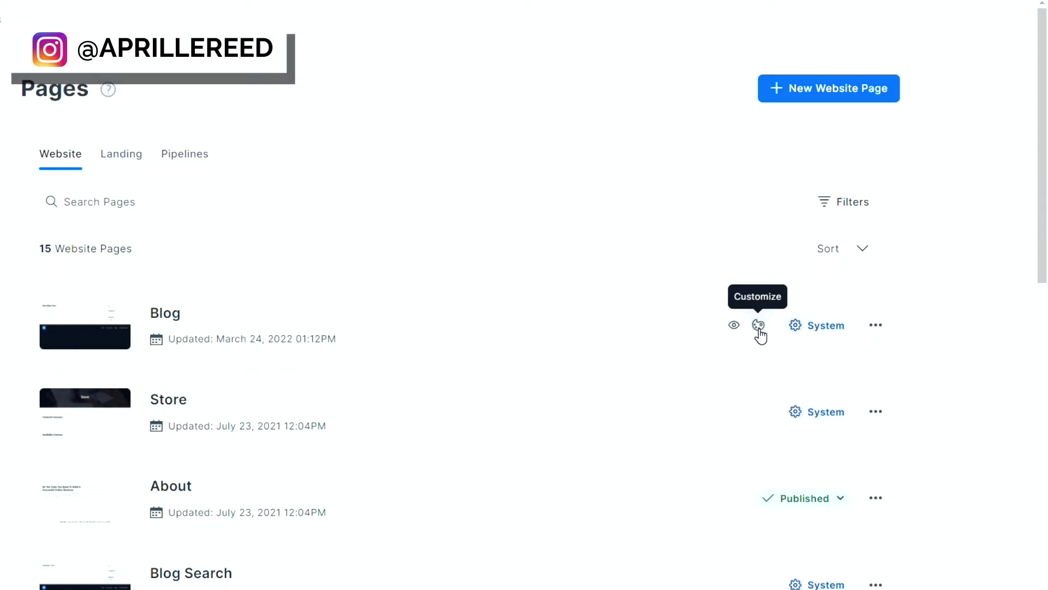
left_click(759, 327)
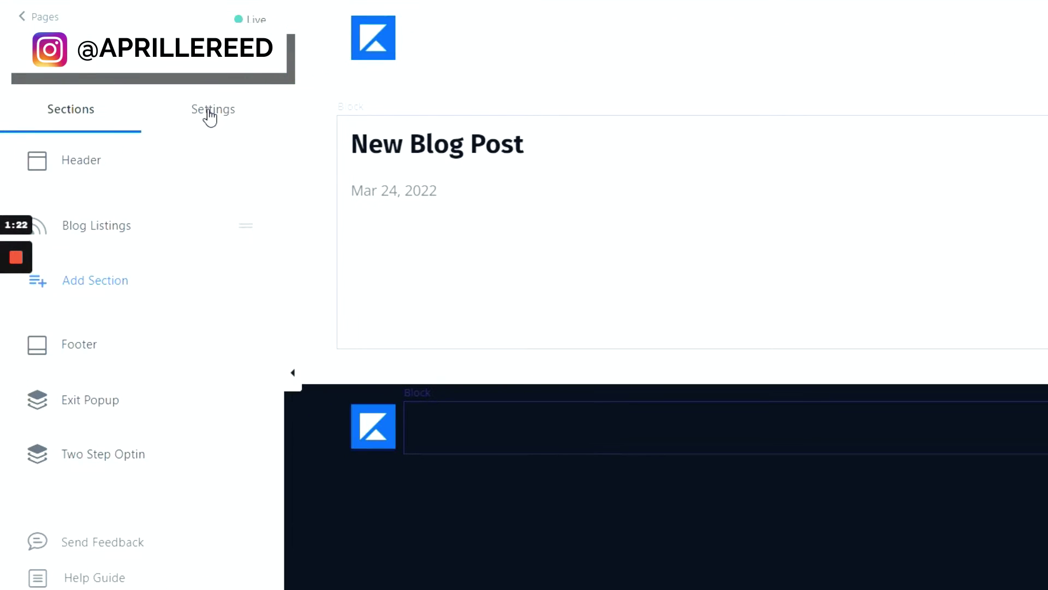
Open the Blog theme's Custom Code settings and enlarge the CSS Code box to show the disclaimer rule
left_click(198, 121)
left_click(59, 330)
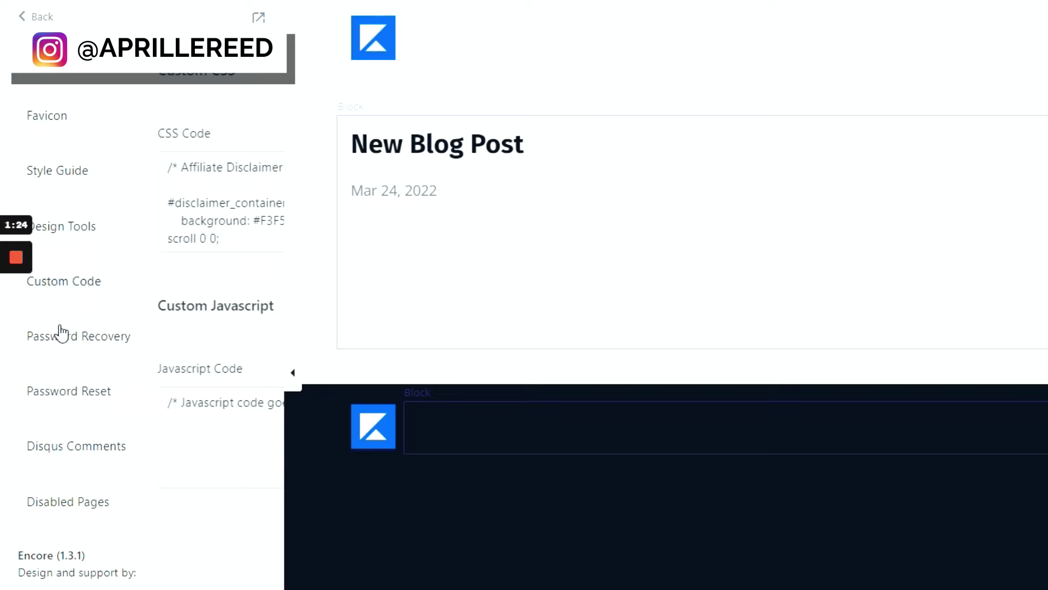
left_click_drag(258, 248, 243, 516)
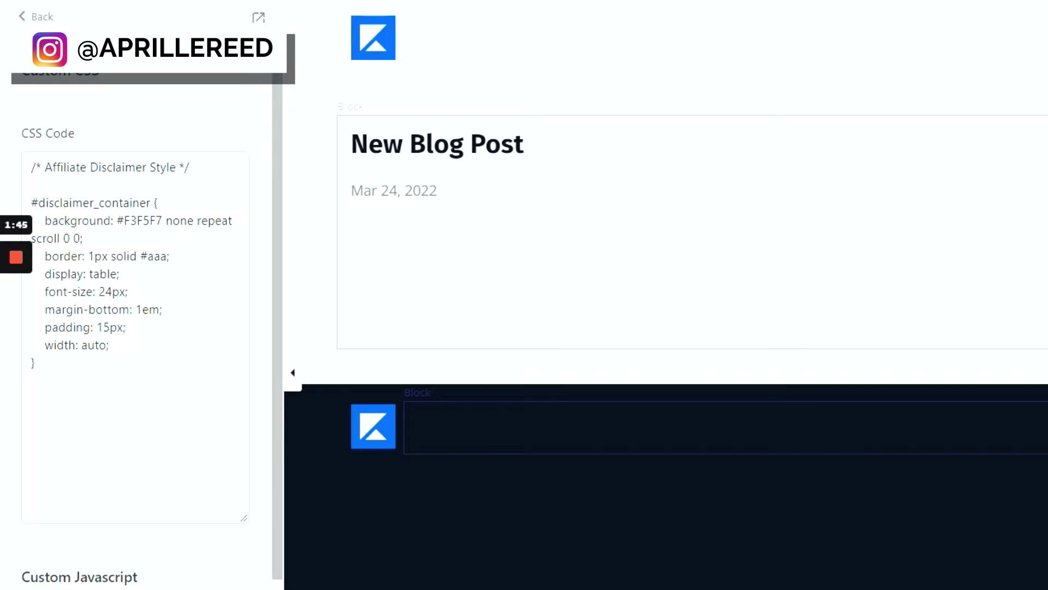
Copy the Affiliate Disclaimer Style comment below its rule and rename it 'Table of Contents Style'
left_click(189, 167)
key("shift+Home")
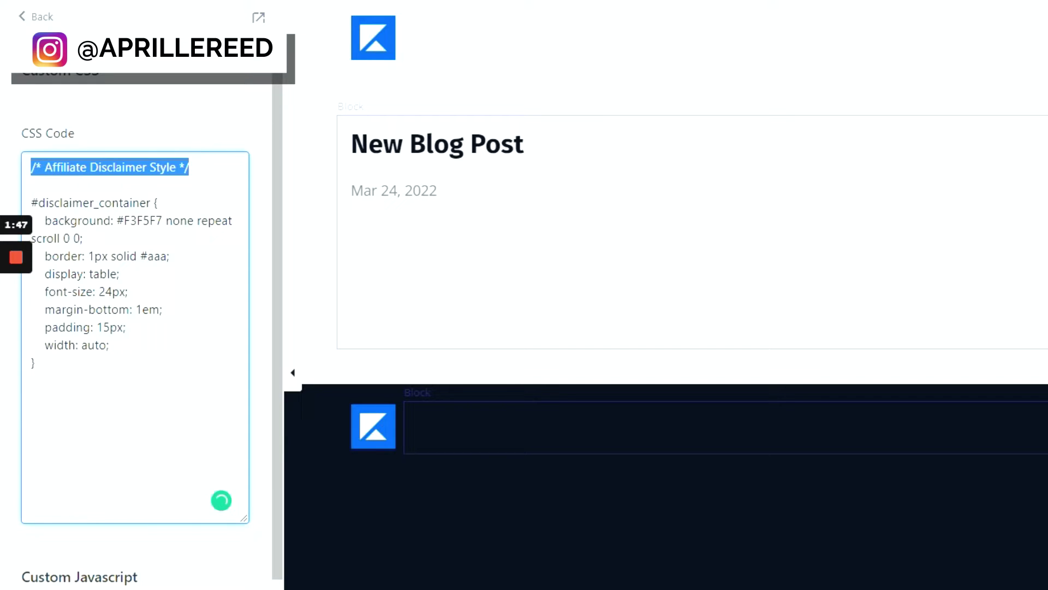
key("ctrl+c")
left_click(31, 397)
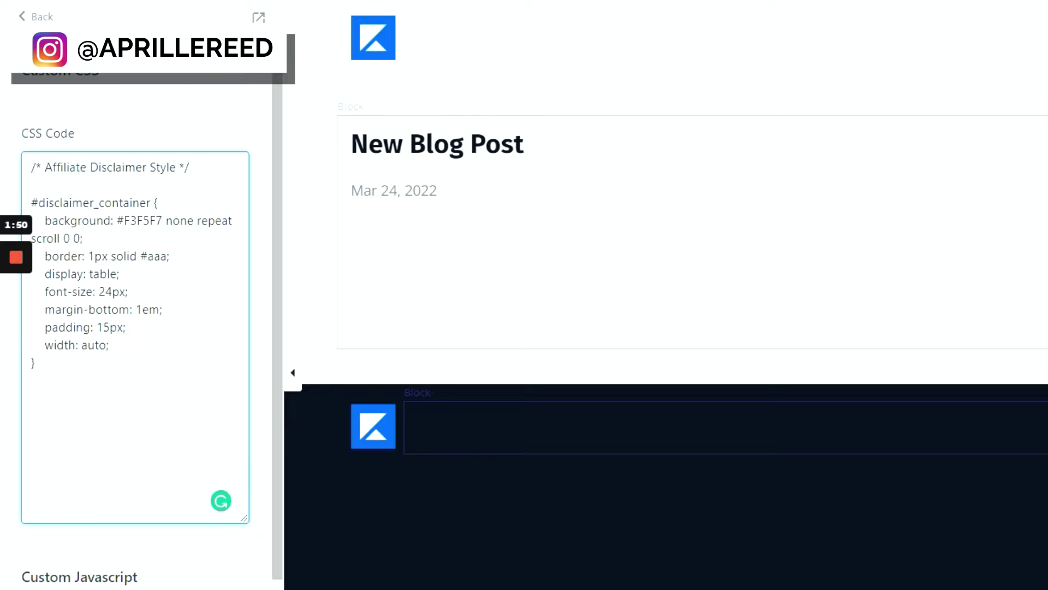
key("Return")
key("ctrl+v")
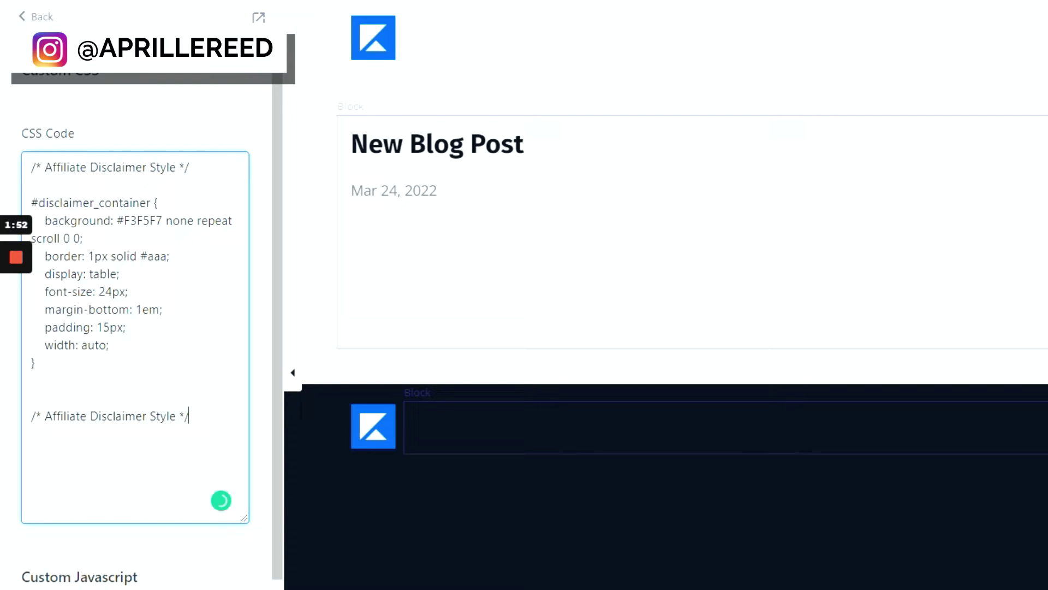
left_click_drag(46, 419, 146, 416)
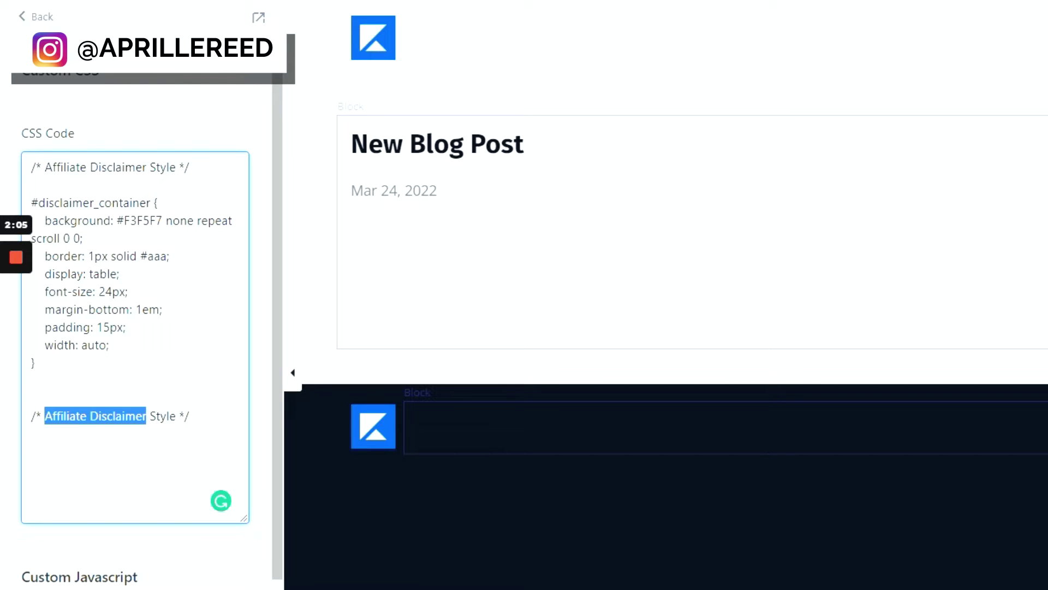
type("Table of Cont")
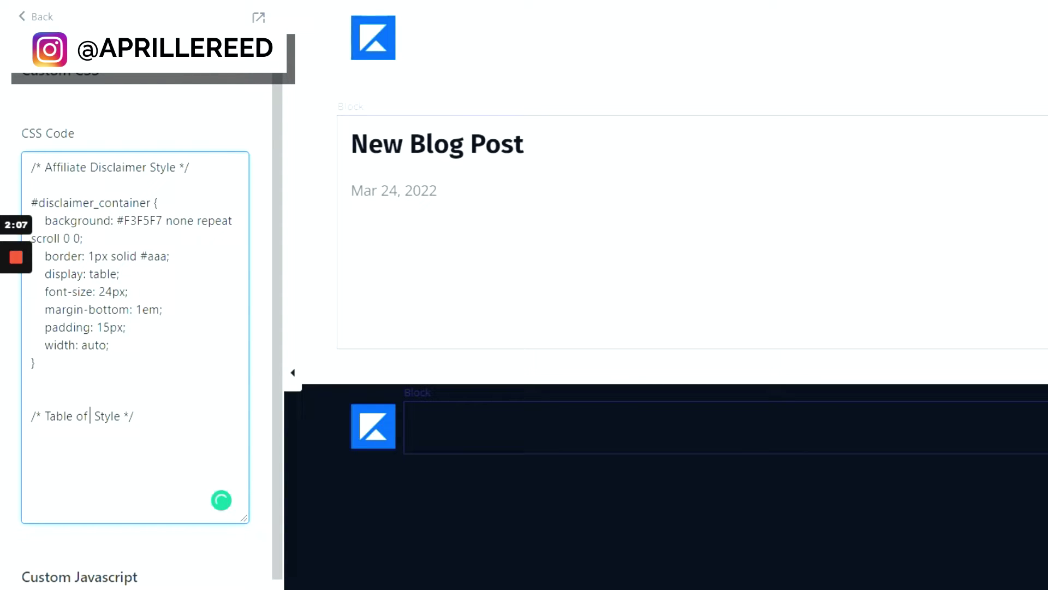
type("ents")
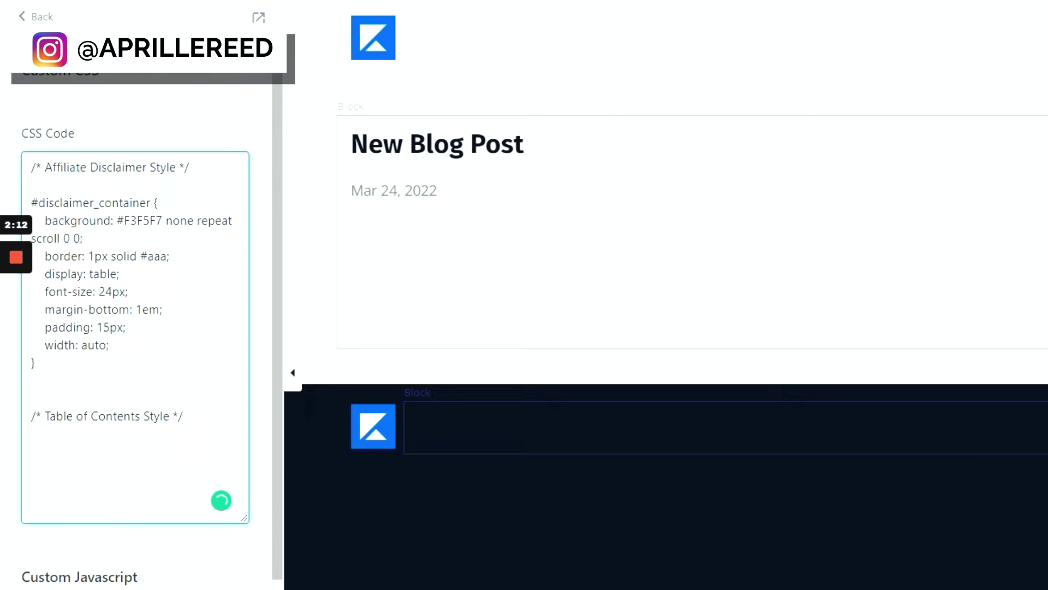
key("Return")
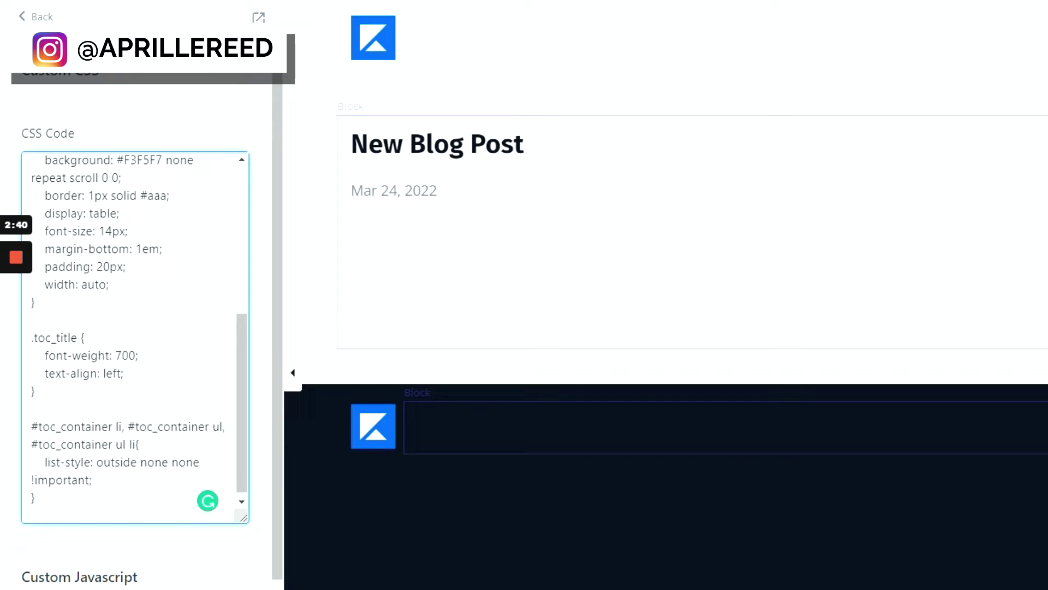
scroll(135, 337, "up", 3)
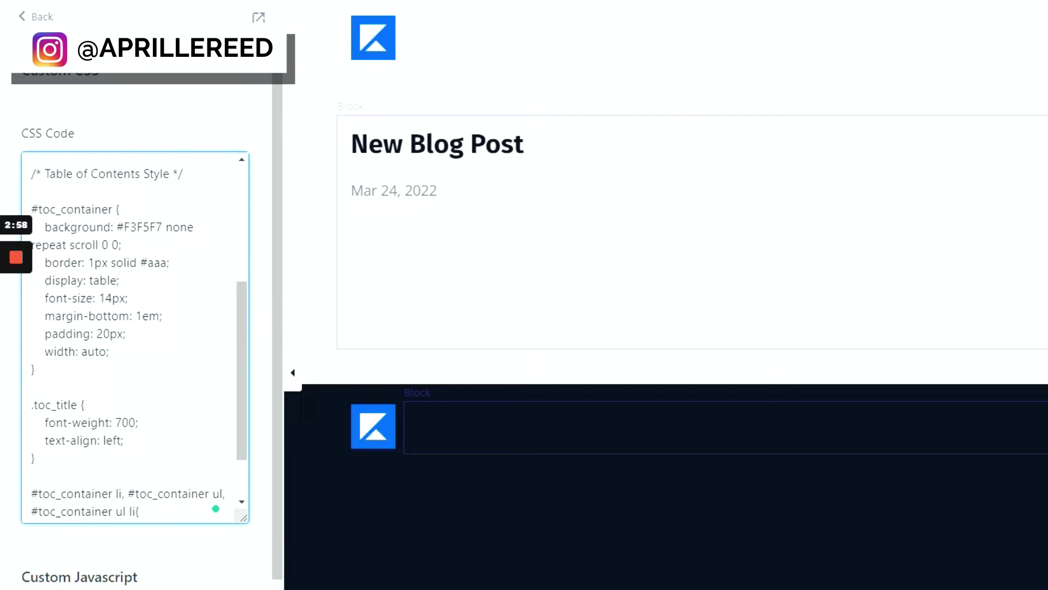
scroll(41, 336, "down", 1)
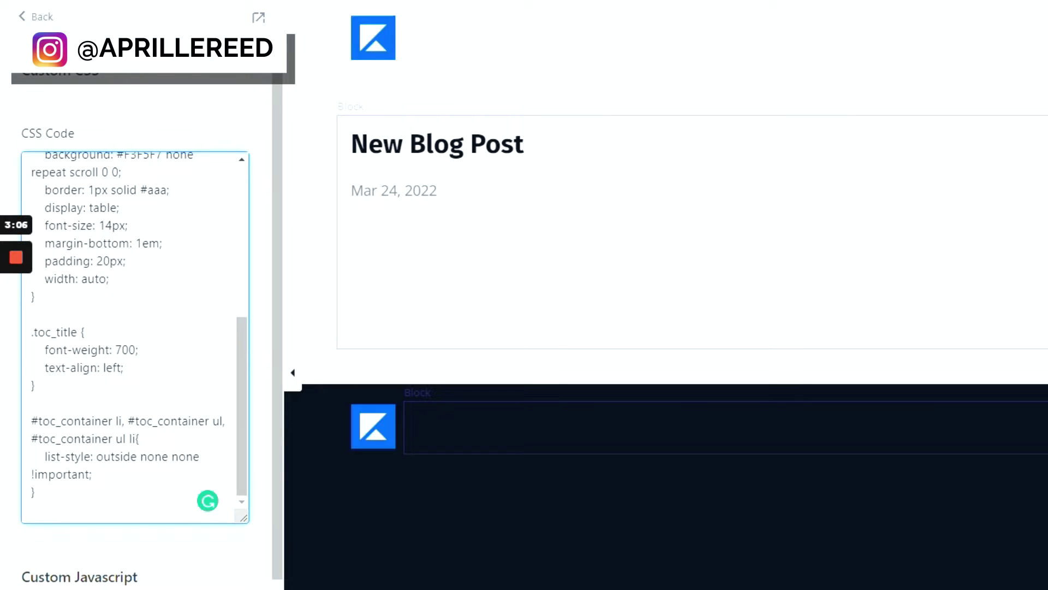
scroll(136, 328, "down", 2)
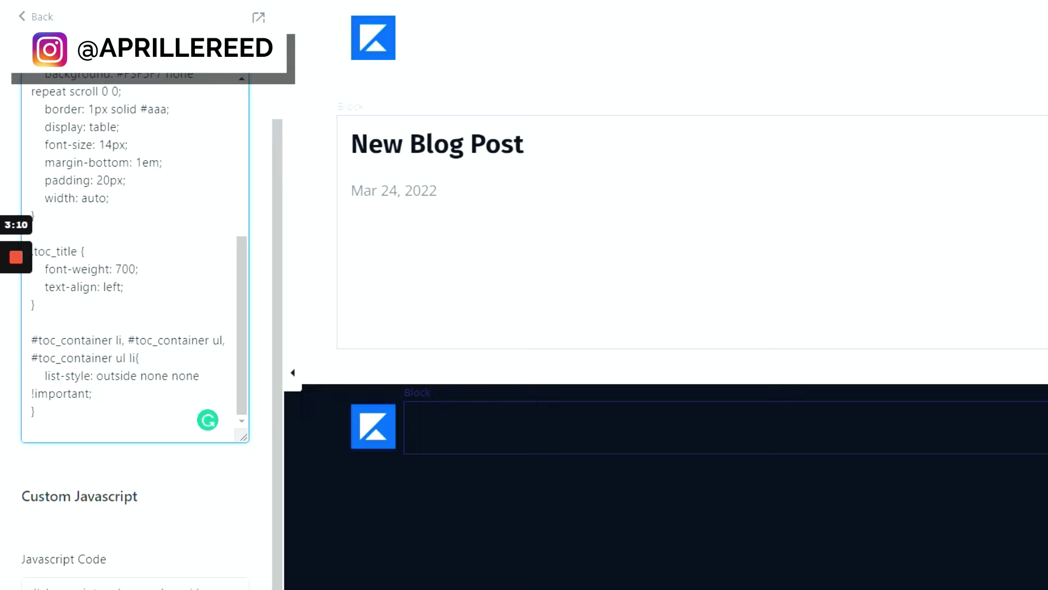
scroll(135, 257, "up", 5)
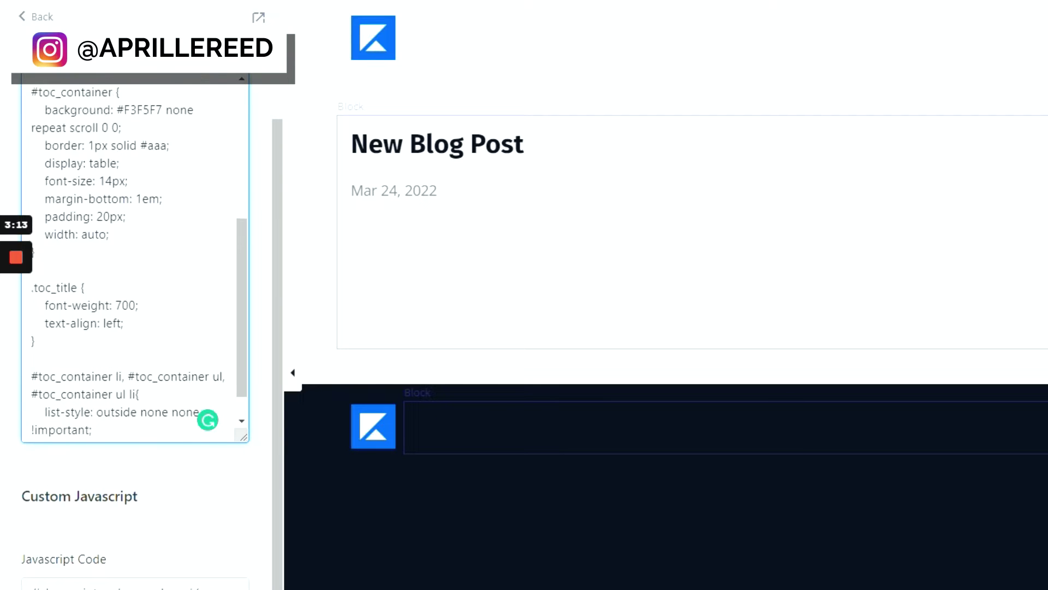
scroll(135, 256, "down", 2)
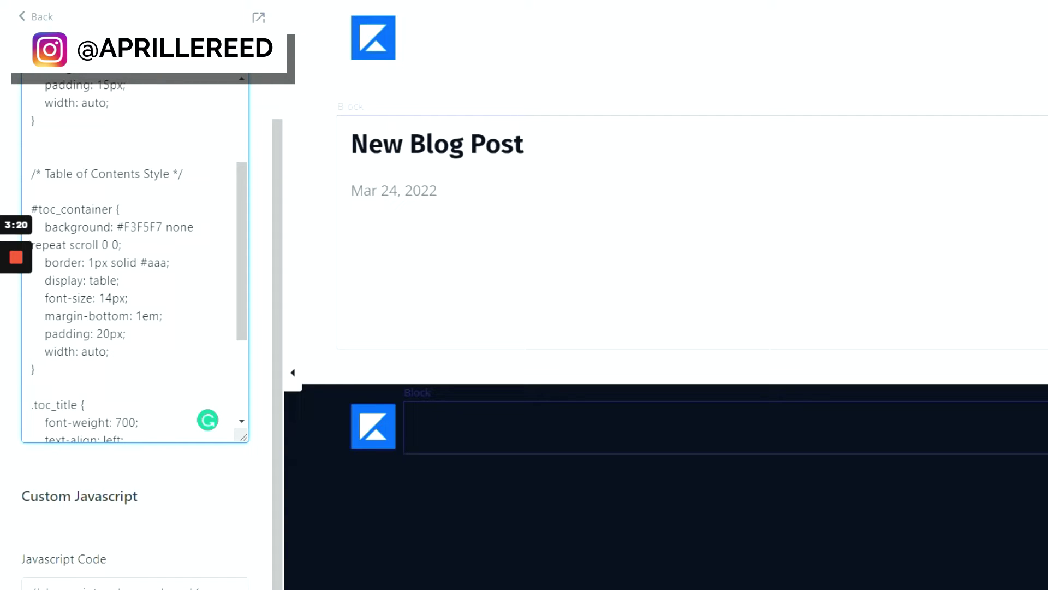
scroll(135, 257, "down", 3)
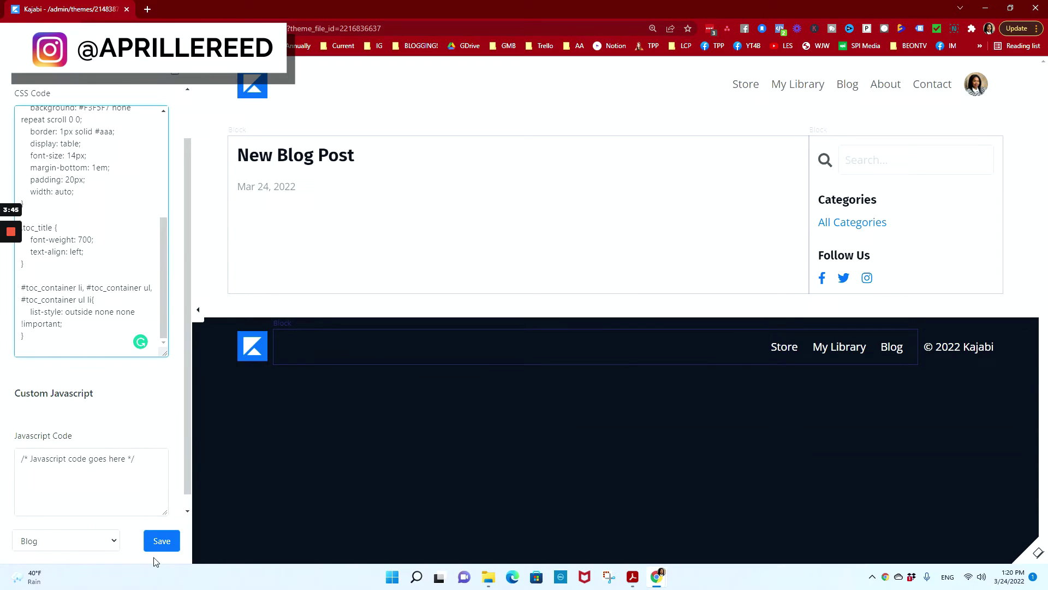
Save the custom CSS and exit the theme editor back to the pages list
left_click(159, 542)
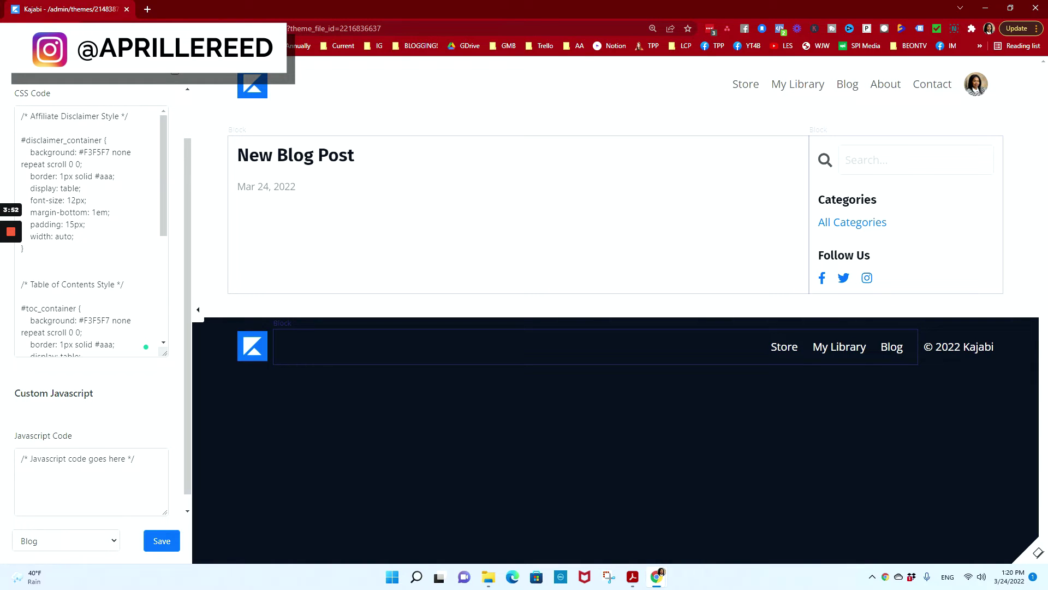
left_click(26, 77)
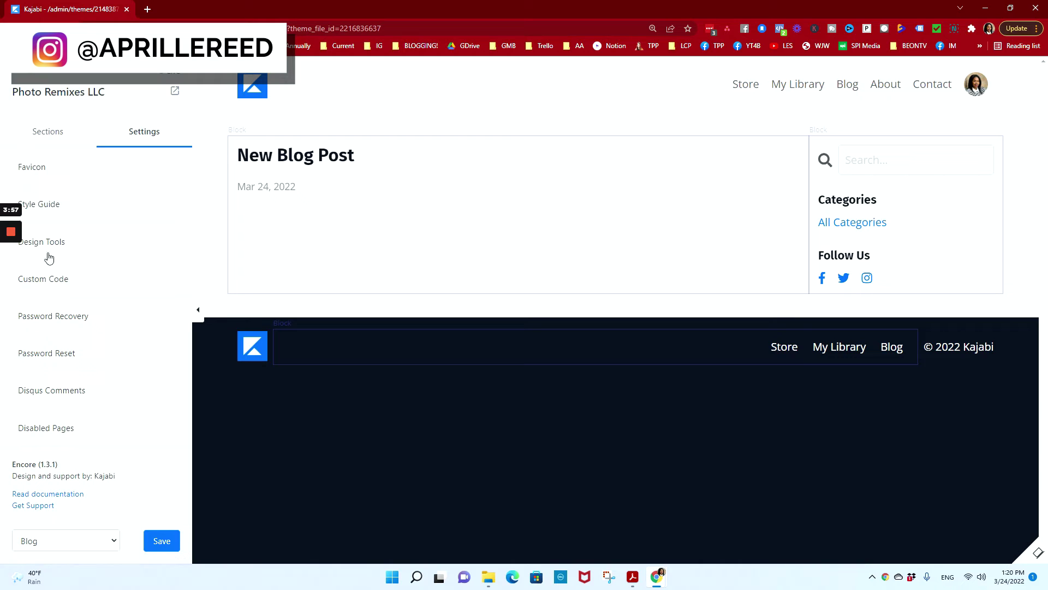
left_click(32, 77)
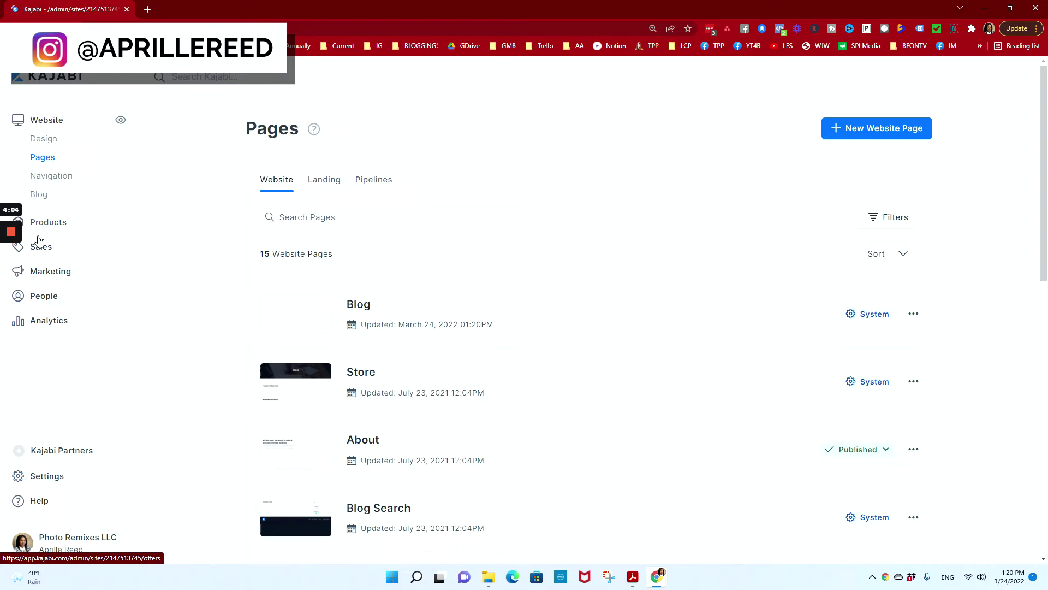
Open New Blog Post from the blog posts list and check its empty HTML source
left_click(39, 198)
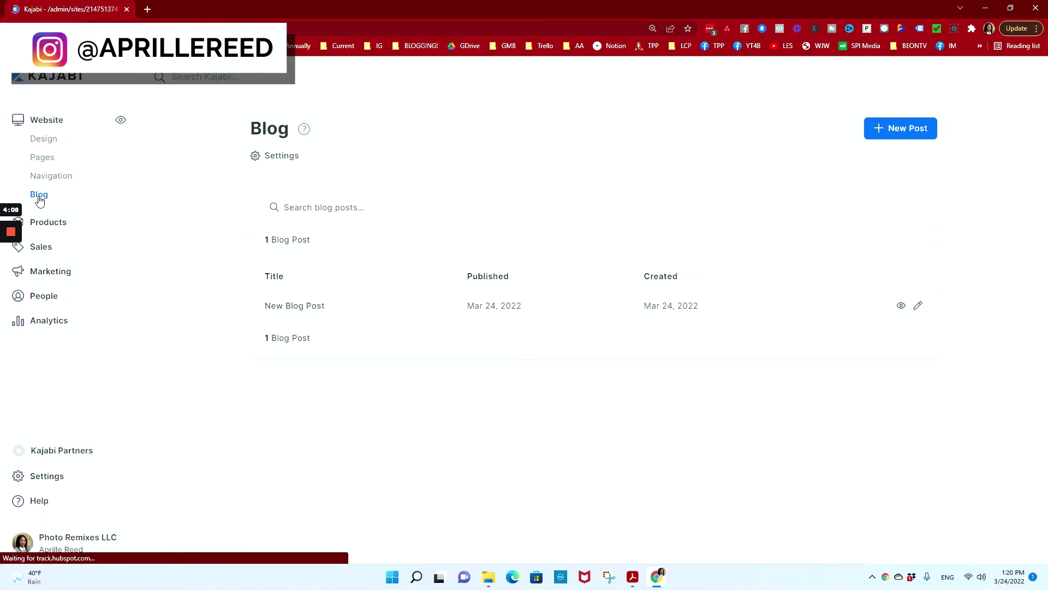
left_click(293, 306)
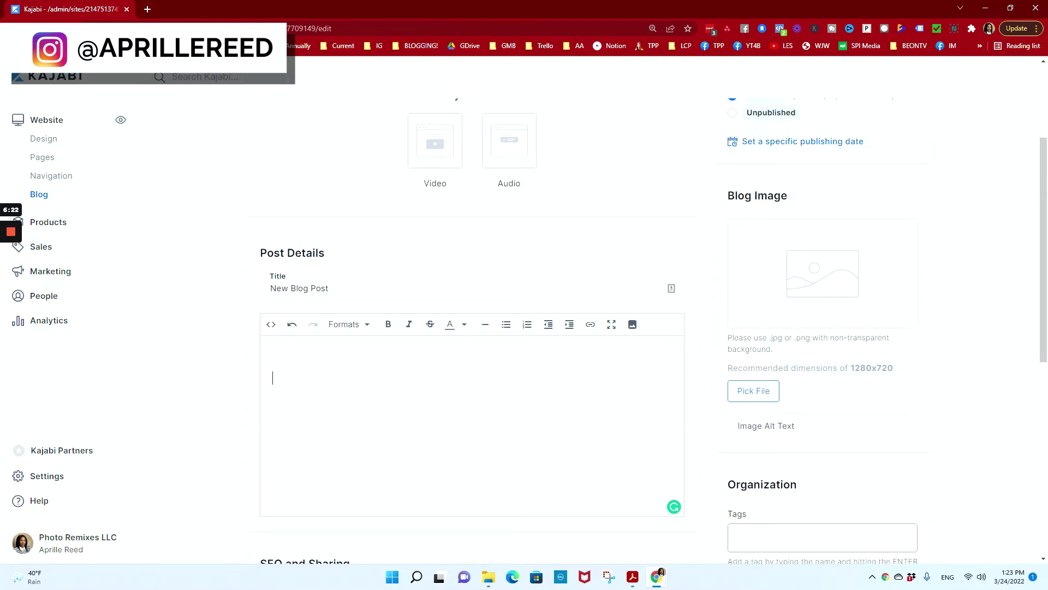
left_click(272, 326)
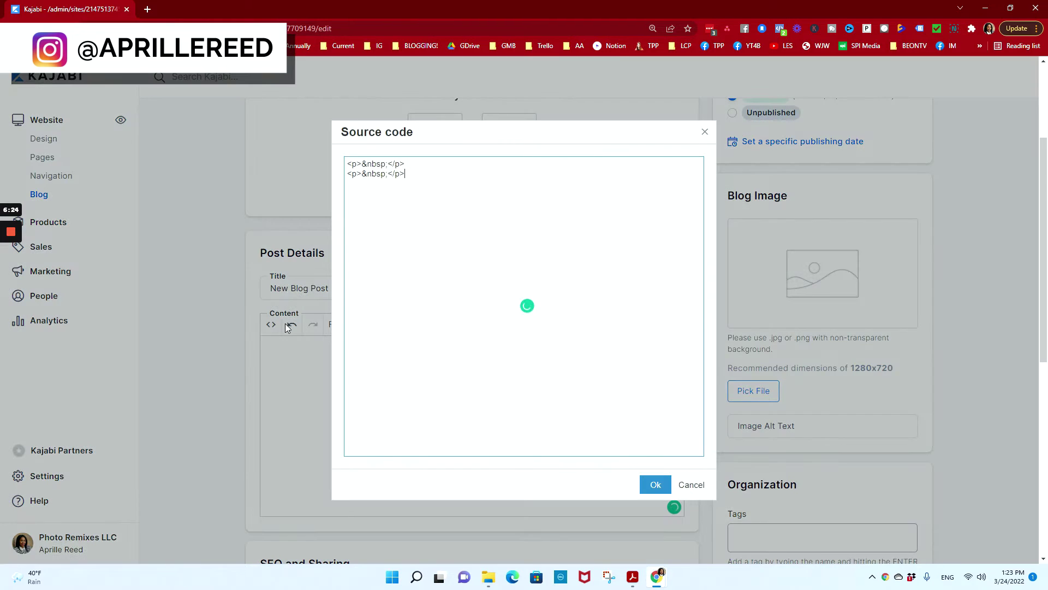
left_click(690, 487)
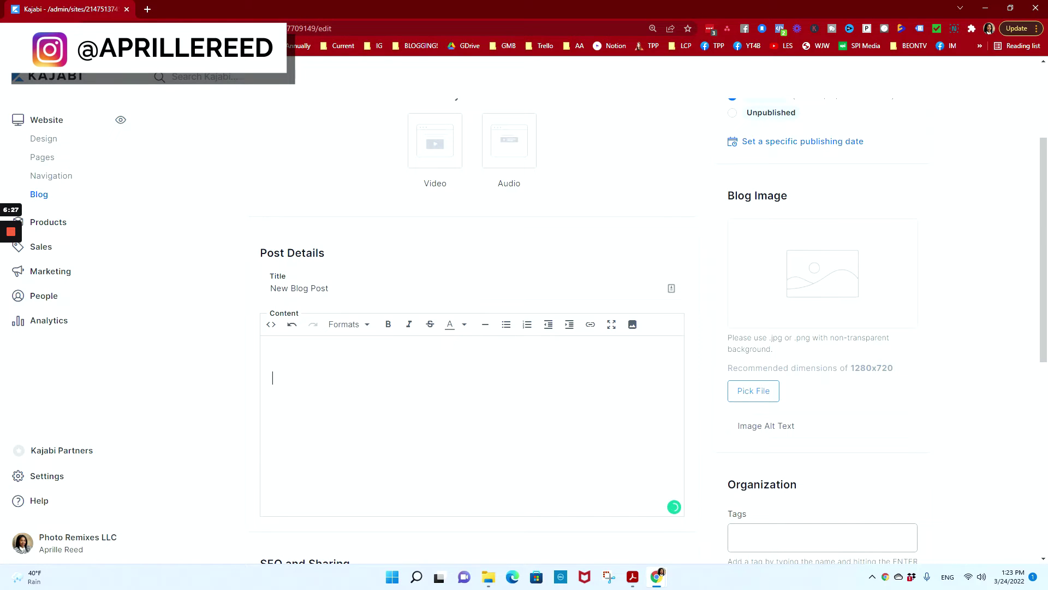
Paste the table of contents HTML over the first empty paragraph in the source
left_click(271, 325)
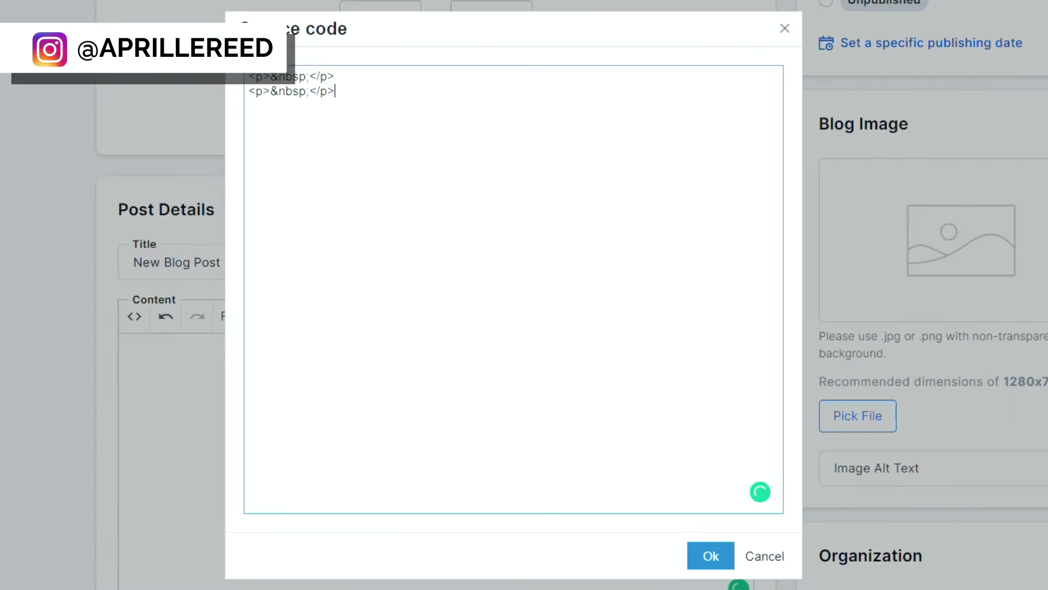
left_click_drag(334, 76, 249, 76)
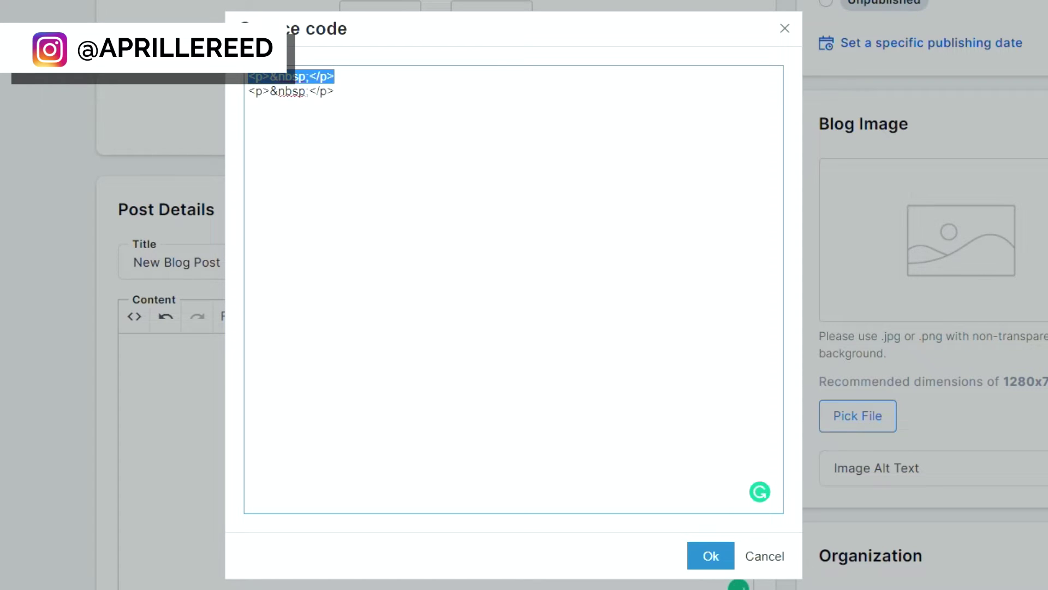
type("<div id=\"toc_container\"> <p class=\"toc_title\">Table of Contents</p> <p><a href=\"#subhead1\">Sub-Heading 1<br /></a> <a href=\"#subhead2\">Sub-Heading 2<br /></a> <a href=\"#subhead3\">Sub-Heading 3<br /></a> <a href=\"#subhead4\">Sub-Heading 4<br /></a> <a href=\"#subhead5\">Sub-Heading 5<br /></a> <a href=\"#subhead6\">Sub-Heading 6<br /></a> <a href=\"#subhead7\">Sub-Heading 7</a><a href=\"#subhead7\"><br /></a><a href=\"#conclusion\">Conclusion</a></p> </div>")
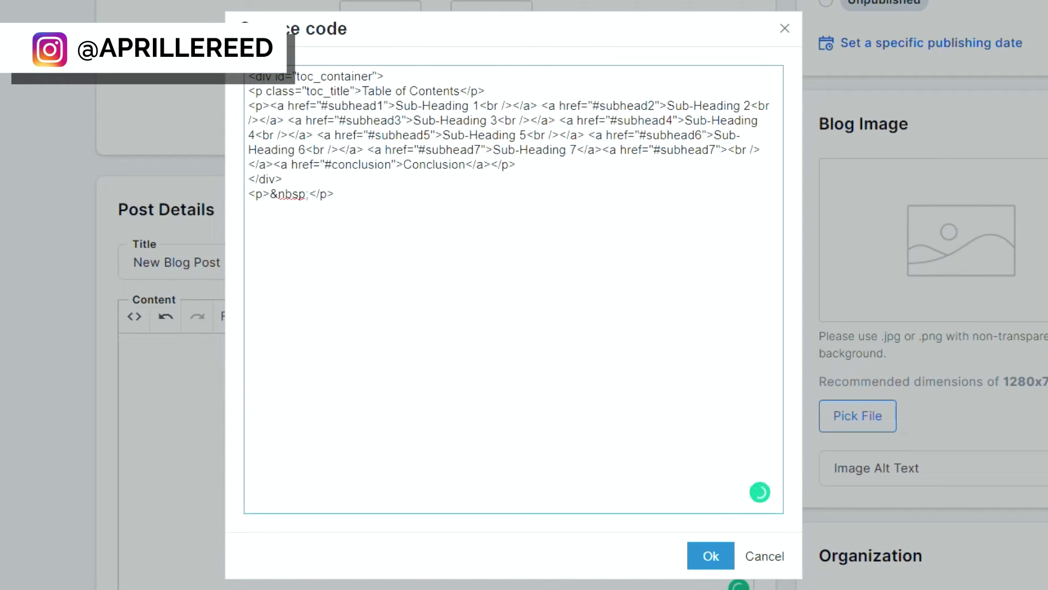
key("Return")
key("Return")
key("Return")
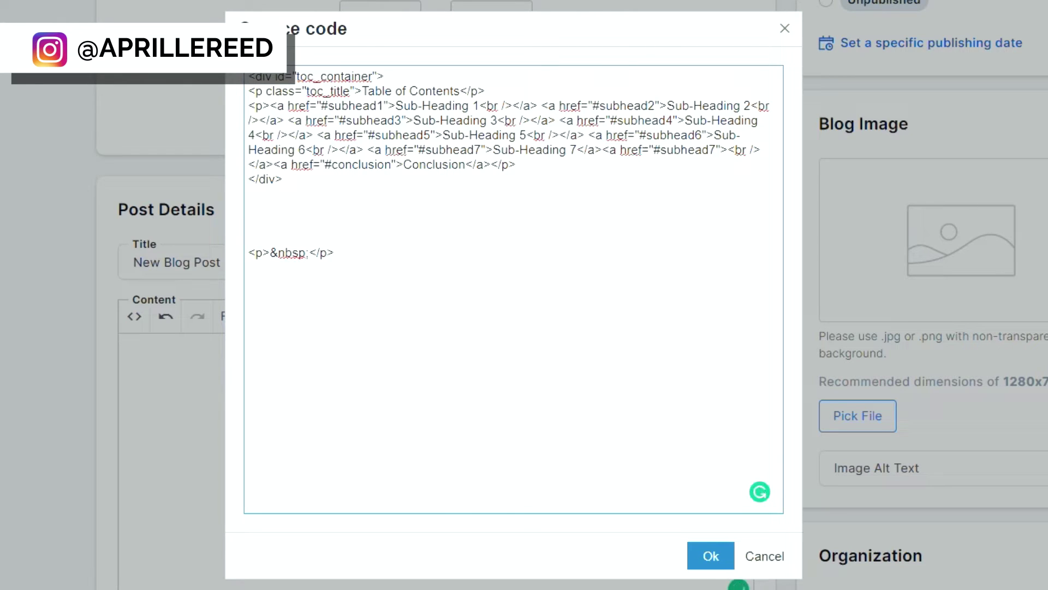
Put each table-of-contents link on its own line and delete the duplicate subhead7 link
left_click(513, 106)
key("Return")
left_click(519, 120)
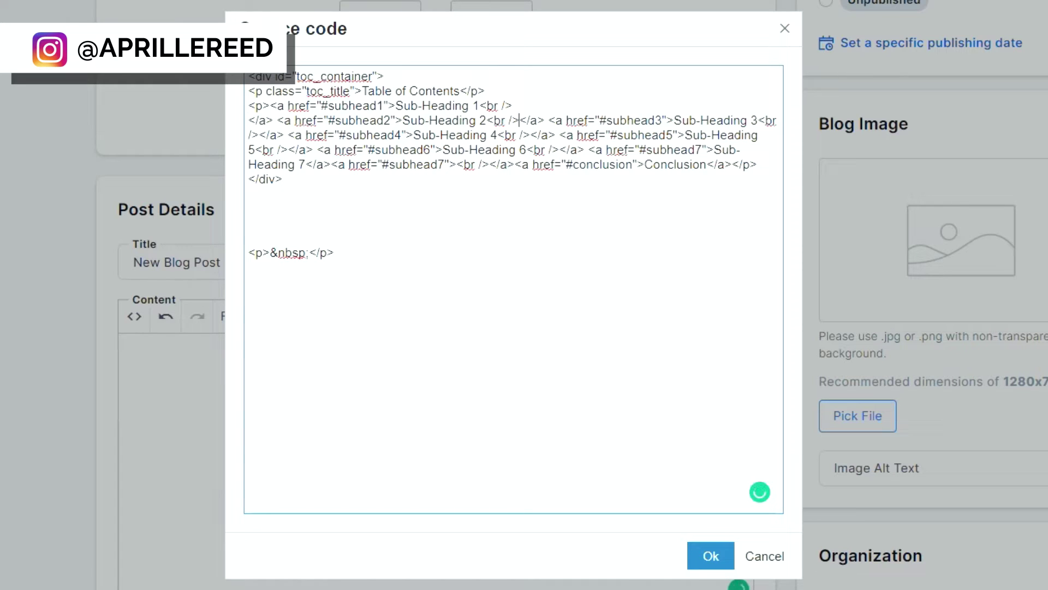
key("ctrl+z")
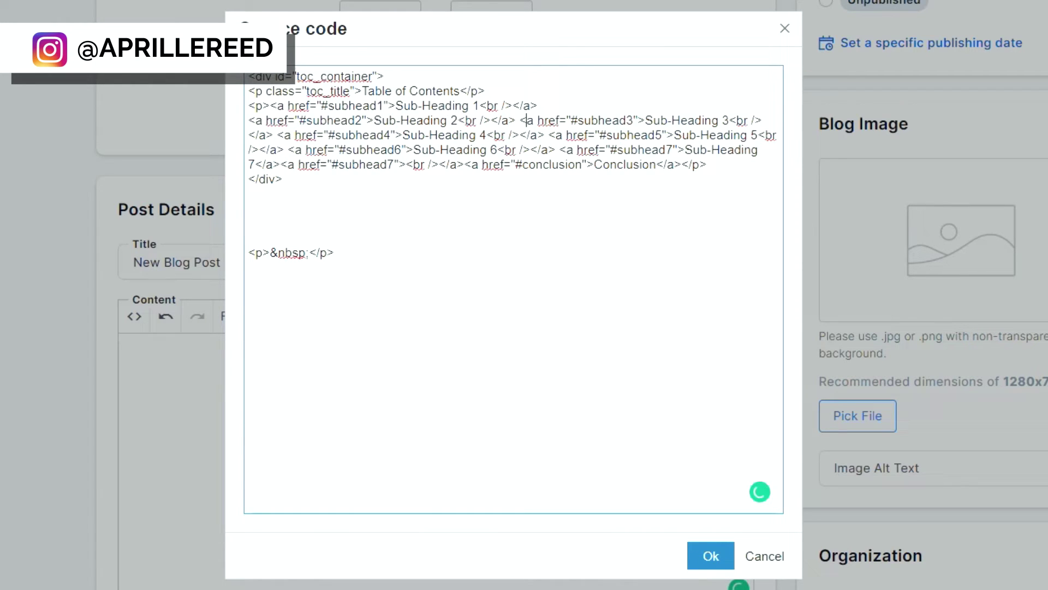
key("Return")
left_click(517, 134)
key("Return")
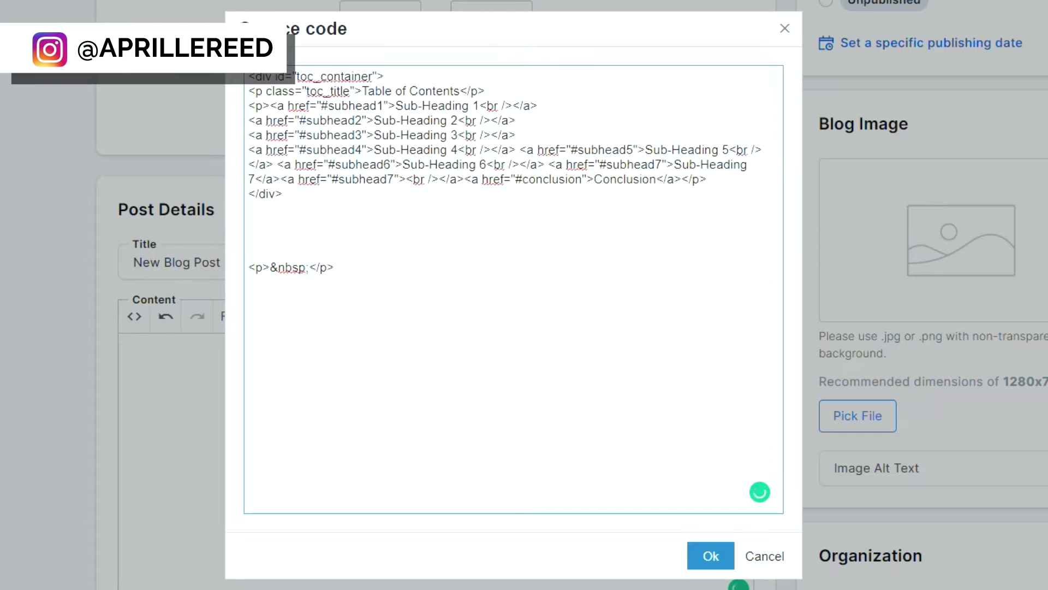
left_click(520, 150)
key("Return")
left_click(519, 164)
key("Return")
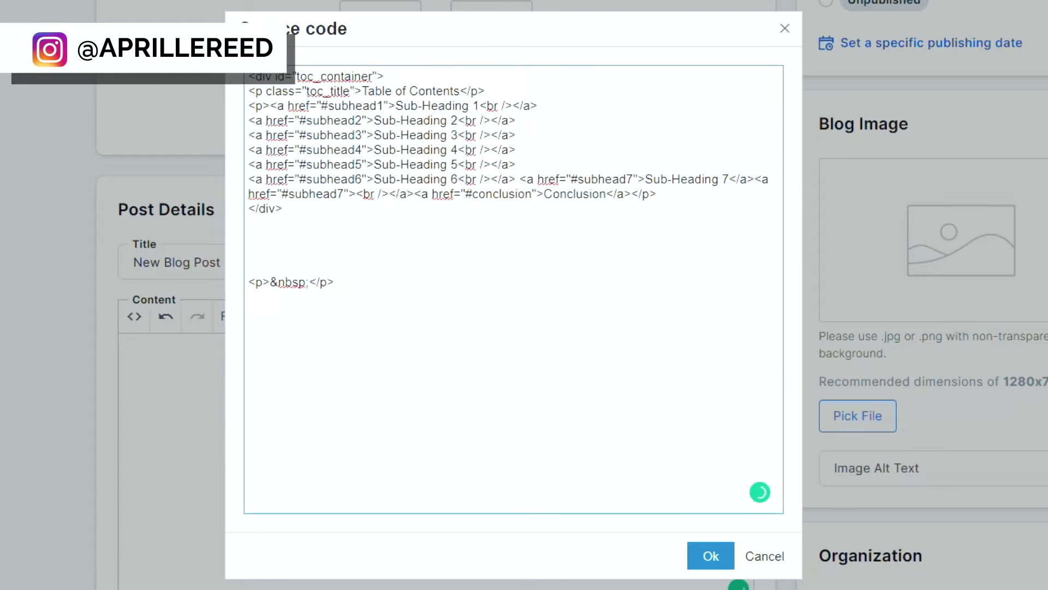
left_click(518, 179)
key("Return")
left_click(667, 194)
key("Return")
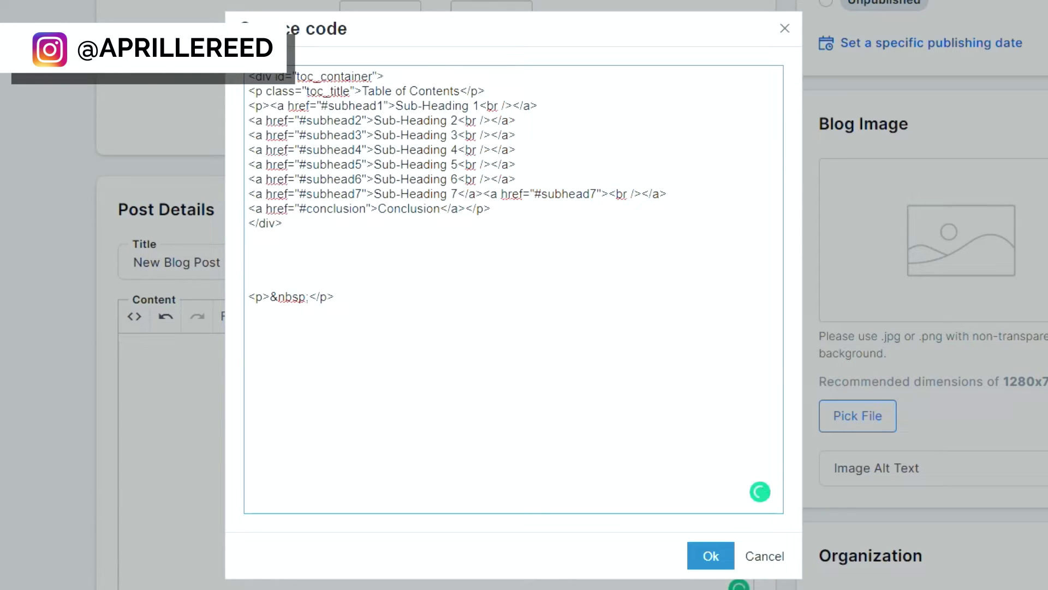
left_click_drag(457, 194, 609, 194)
key("Delete")
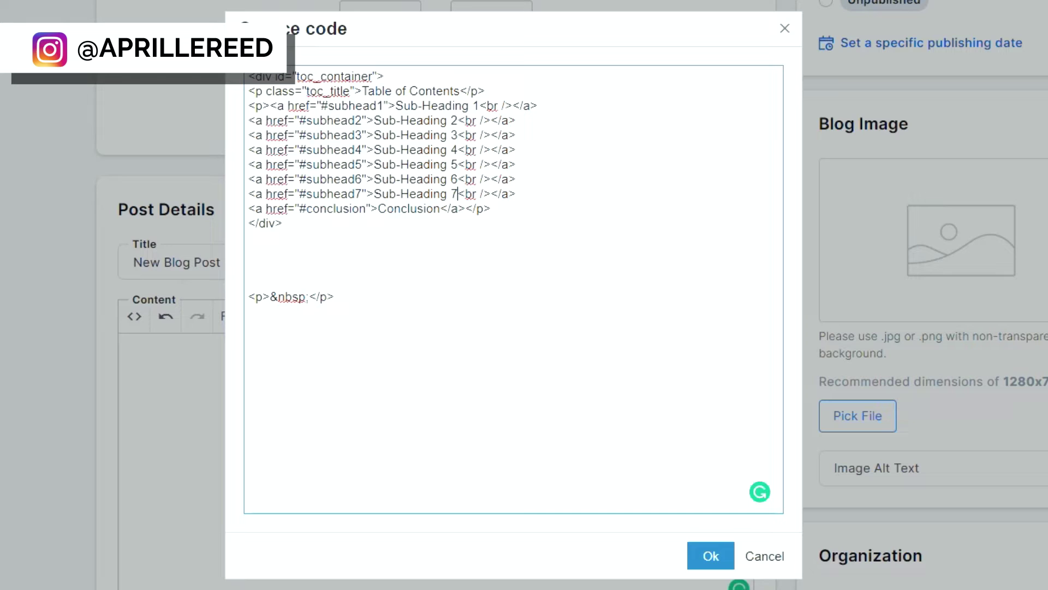
Paste the seven Sub-Header 2-1 to 2-7 heading lines below the paragraph
triple_click(242, 300)
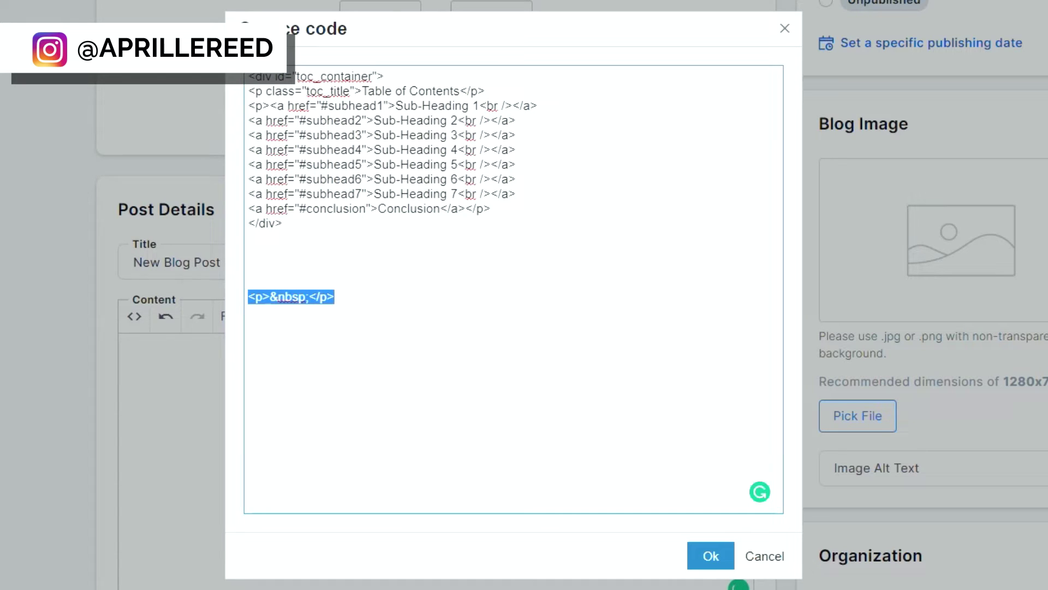
left_click(334, 297)
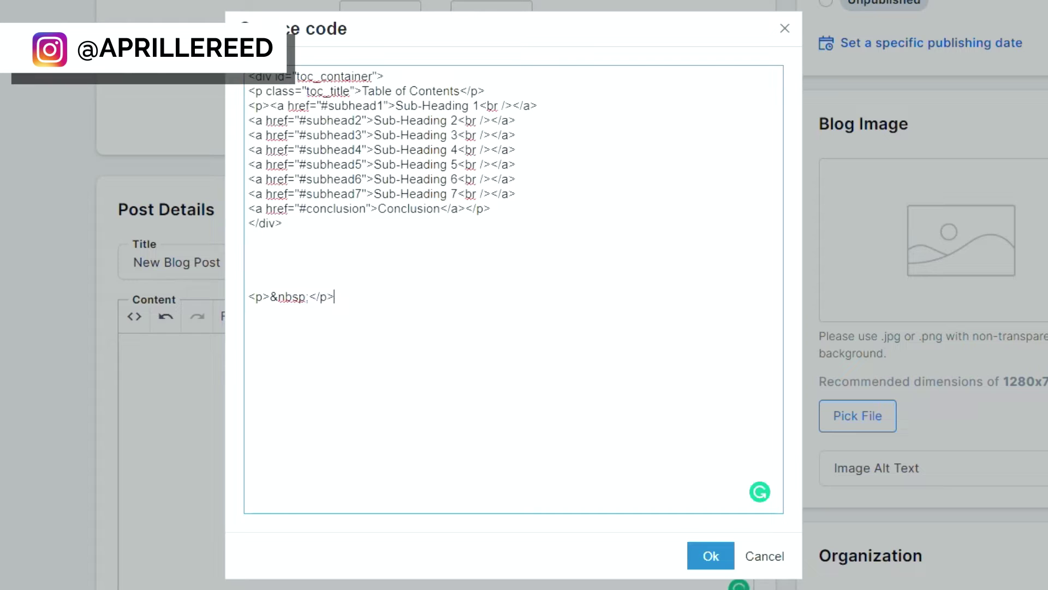
key("Return")
key("Return")
type("<h2 id=\"subhead1\">Sub-Header 2-1</h2> <h2 id=\"subhead2\">Sub-Header 2-2</h2> <h2 id=\"subhead3\">Sub-Header 2-3</h2> <h2 id=\"subhead4\">Sub-Header 2-4</h2> <h2 id=\"subhead5\">Sub-Header 2-5</h2> <h2 id=\"subhead6\">Sub-Header 2-6</h2> <h2 id=\"subhead7\">Sub-Header 2-7</h2>")
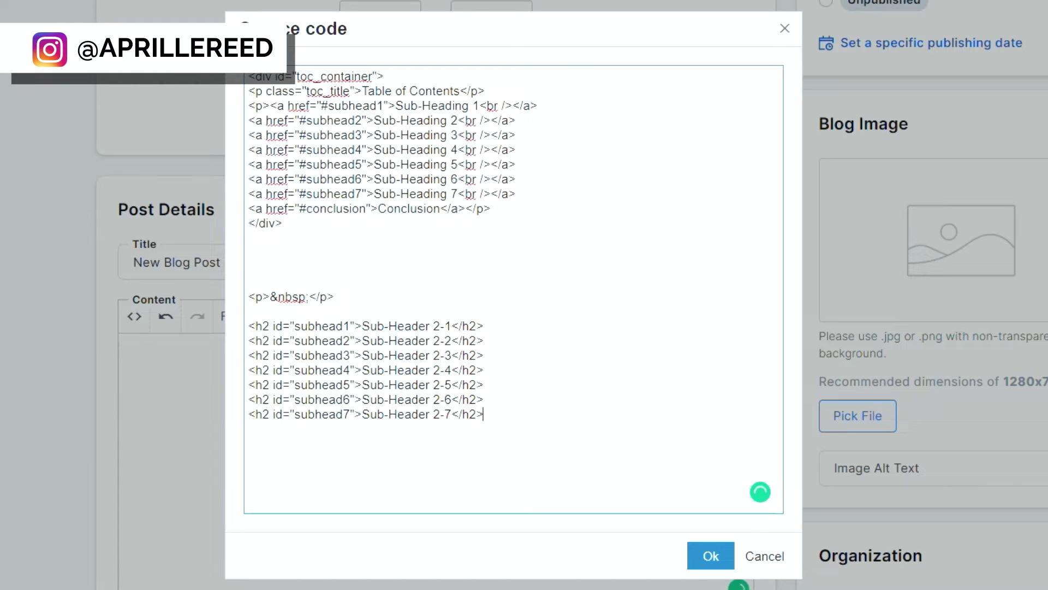
Duplicate the last heading as a 'Conclusion' heading with id 'conclusion'
key("shift+Home")
key("ctrl+c")
key("End")
key("Return")
key("ctrl+v")
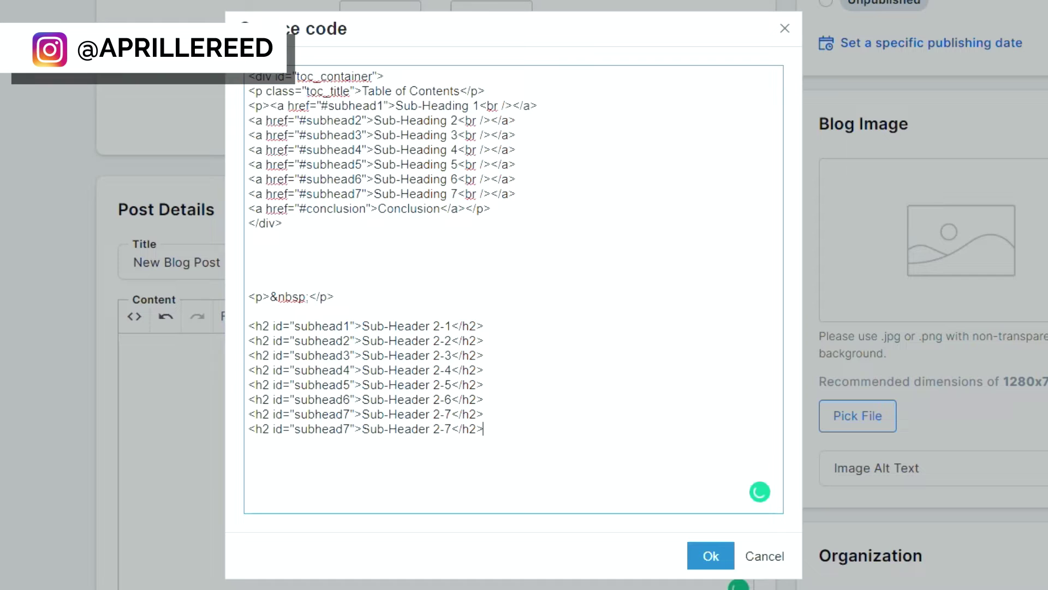
left_click(351, 429)
key("shift+Left")
key("shift+Left")
key("shift+Left")
key("shift+Left")
key("shift+Left")
key("shift+Left")
key("shift+Left")
key("shift+Left")
type("conclustion")
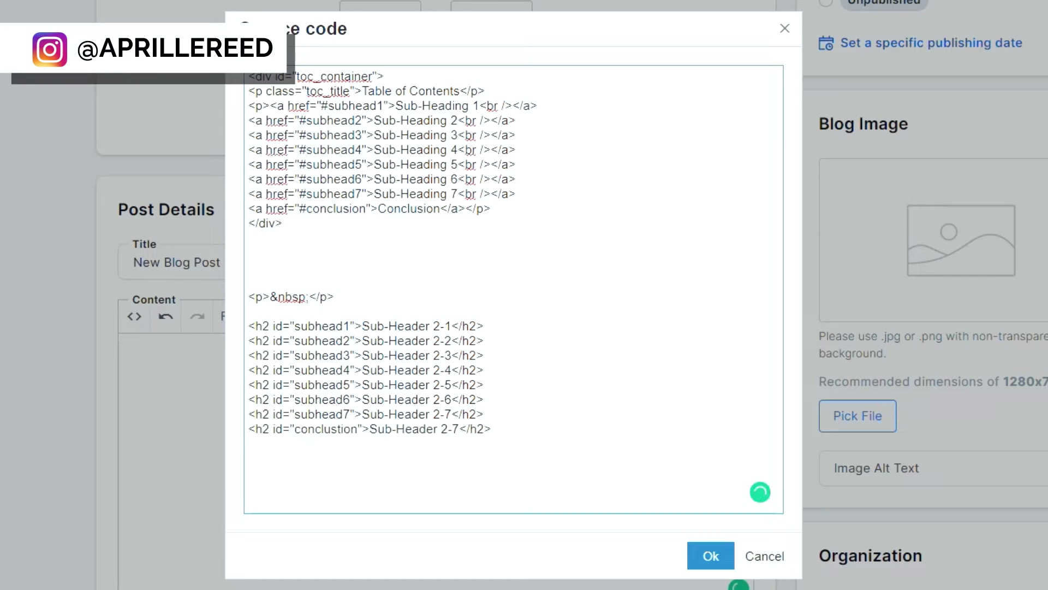
key("BackSpace")
key("BackSpace")
key("BackSpace")
key("BackSpace")
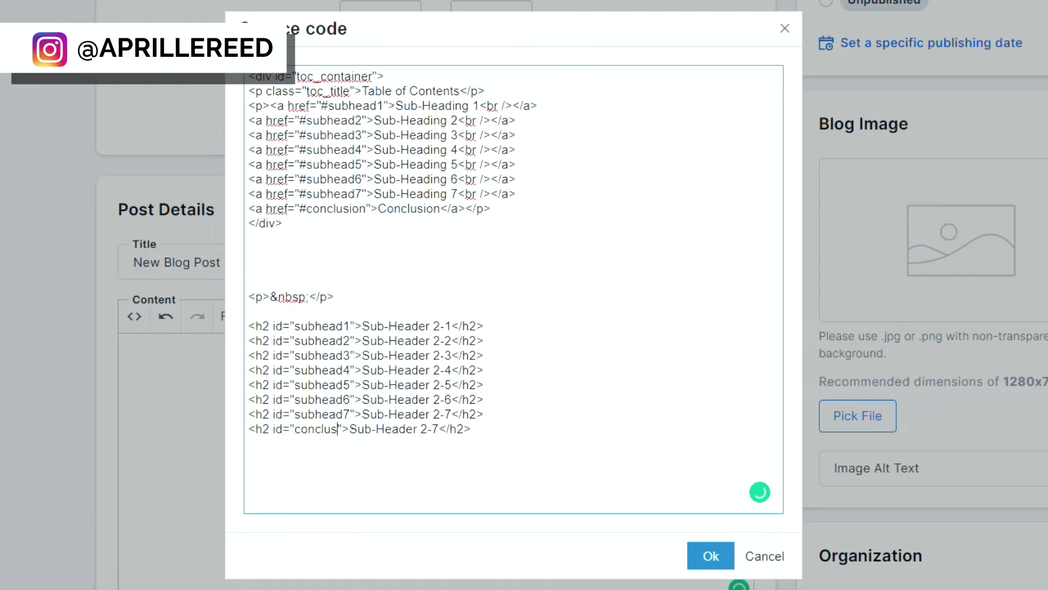
type("ion")
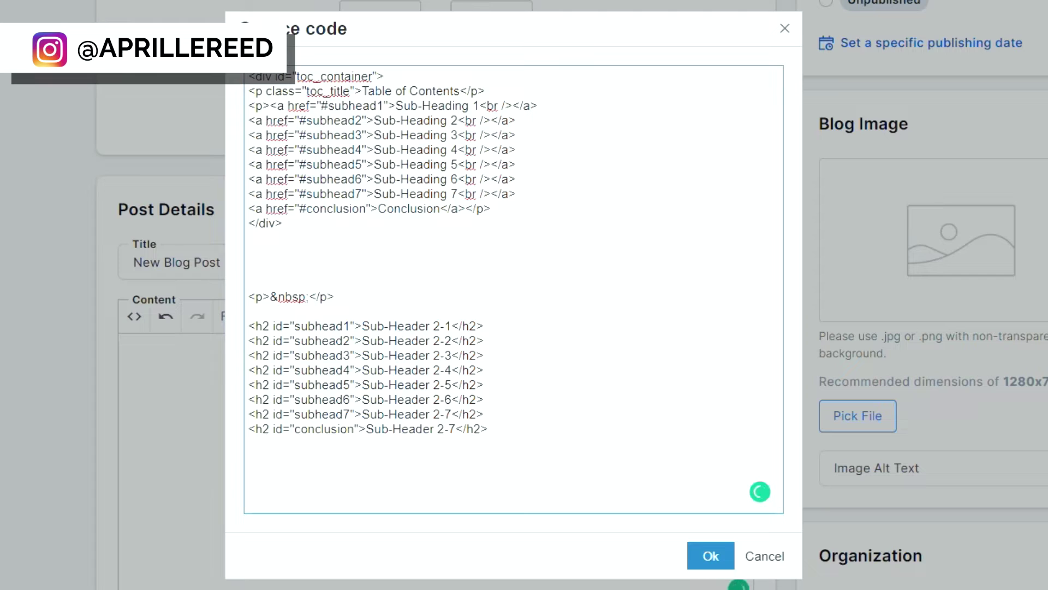
left_click_drag(365, 429, 457, 429)
type("Conclusion")
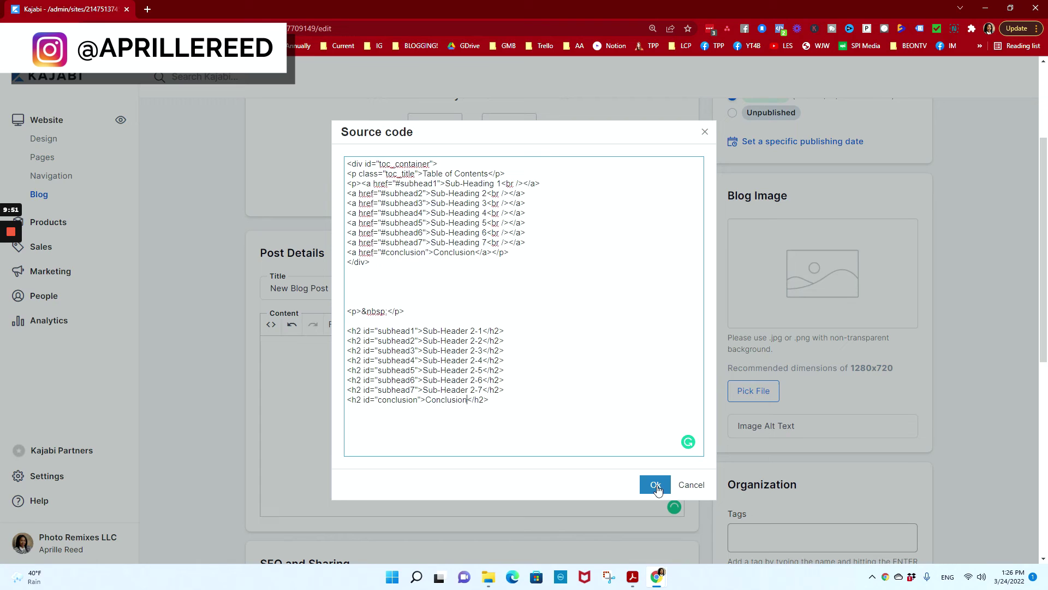
Apply the edited HTML, save the blog post, and open its preview
left_click(655, 485)
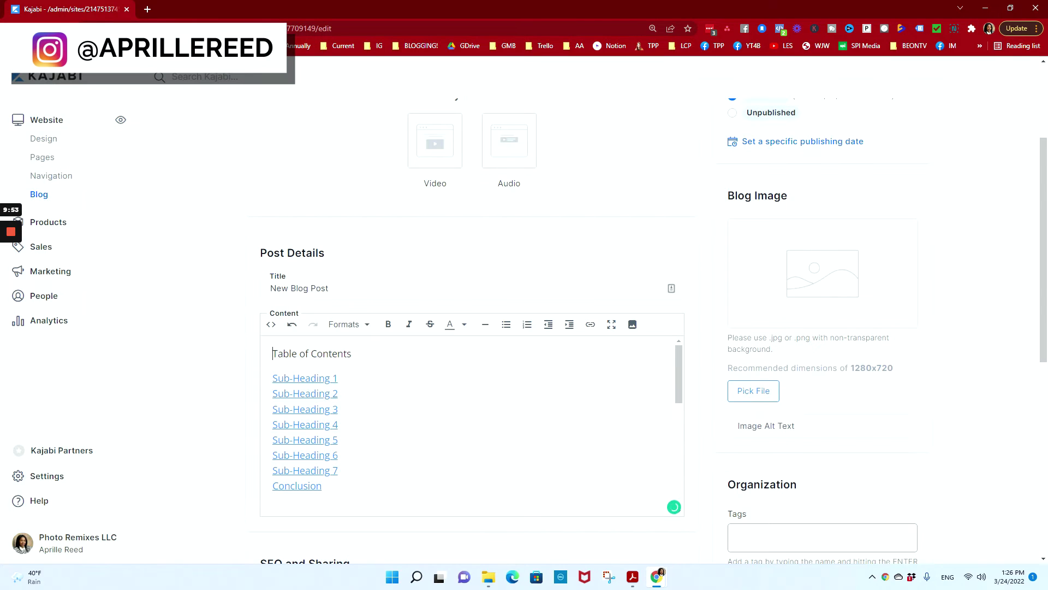
scroll(473, 426, "down", 3)
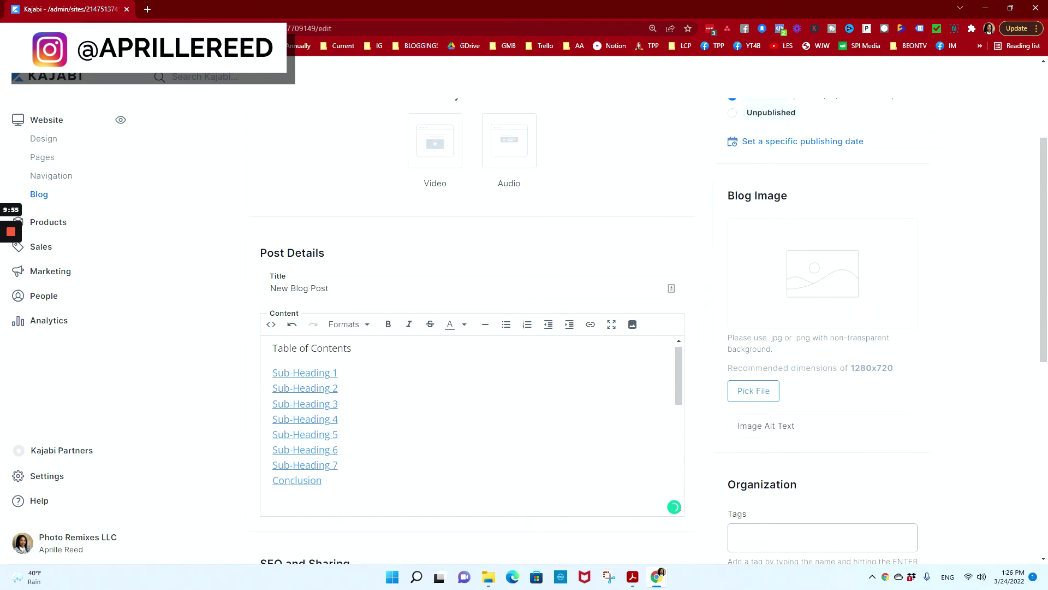
scroll(473, 426, "down", 5)
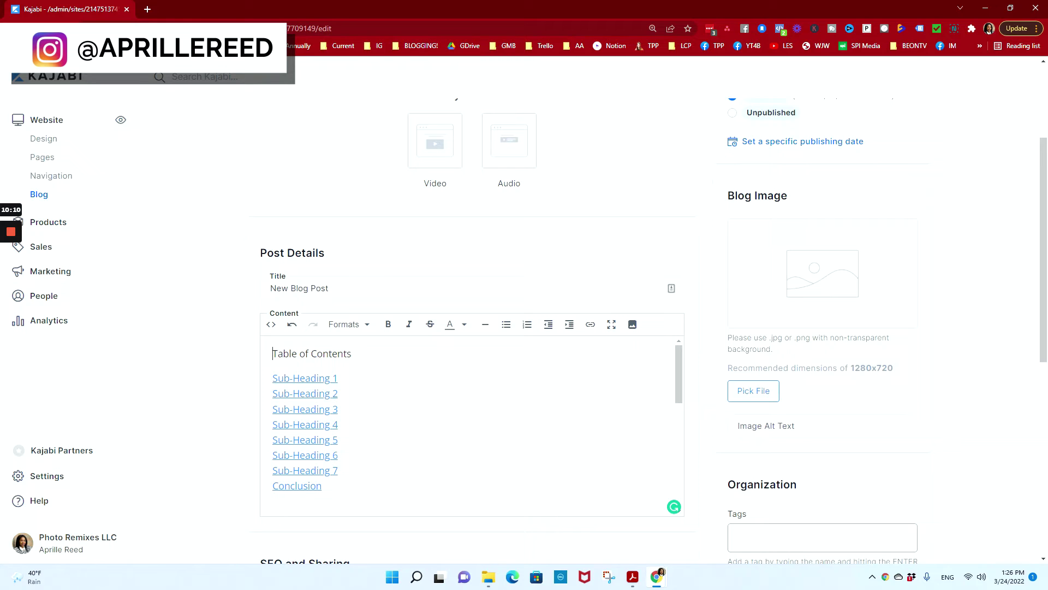
scroll(721, 313, "up", 3)
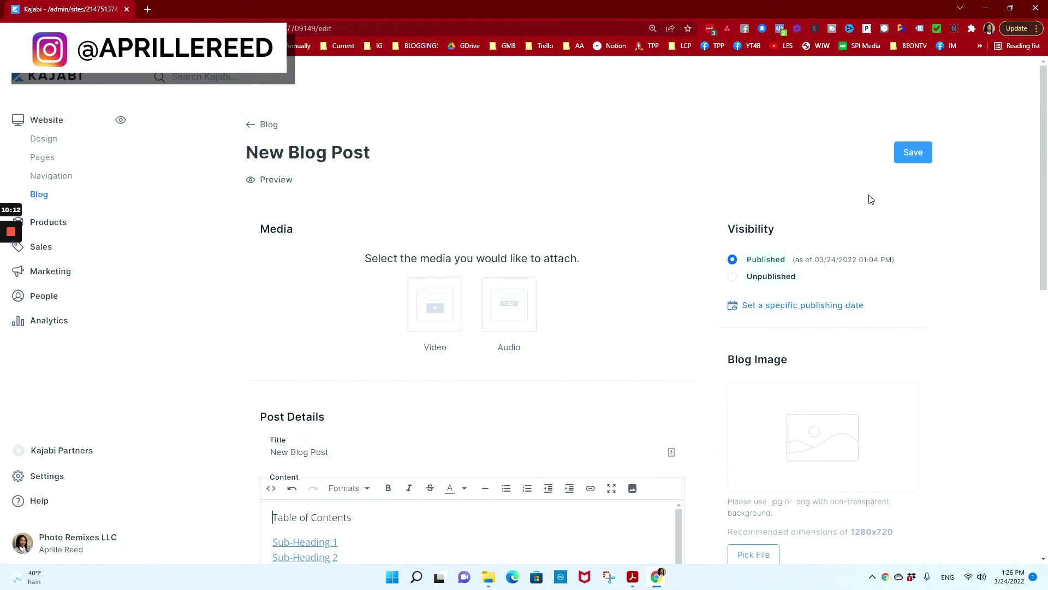
left_click(914, 153)
scroll(662, 492, "down", 5)
left_click(278, 181)
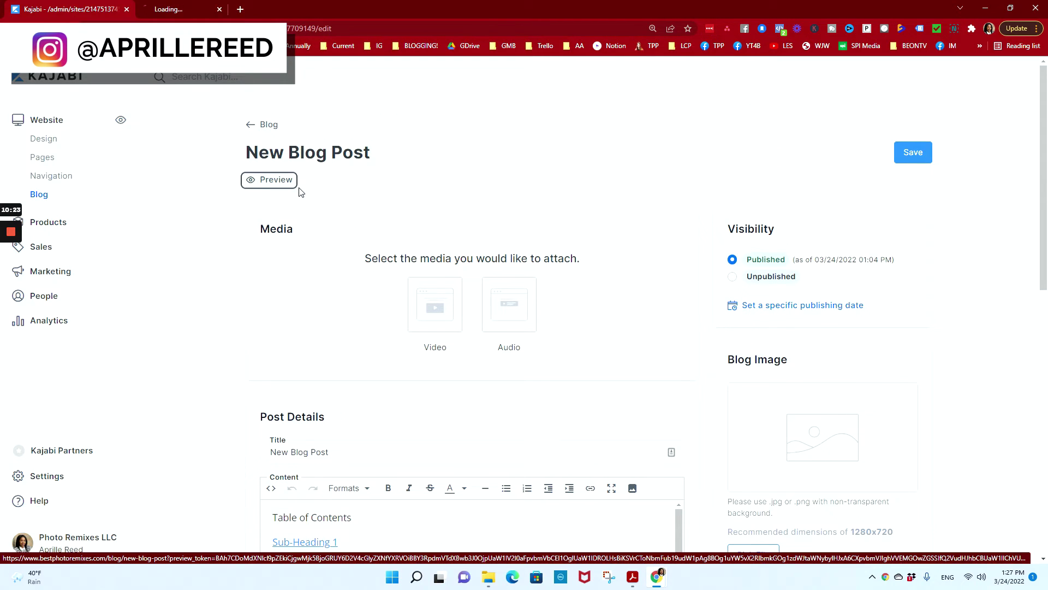
In the preview tab, confirm the Sub-Heading 1 and Sub-Heading 2 links jump to their headings
left_click(208, 8)
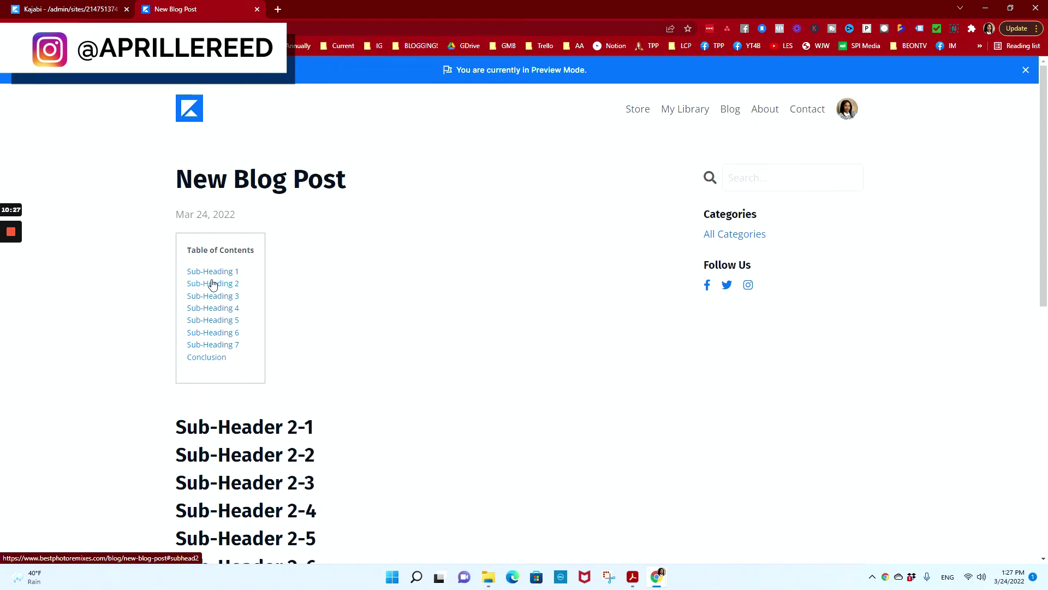
scroll(211, 276, "down", 1)
left_click(208, 216)
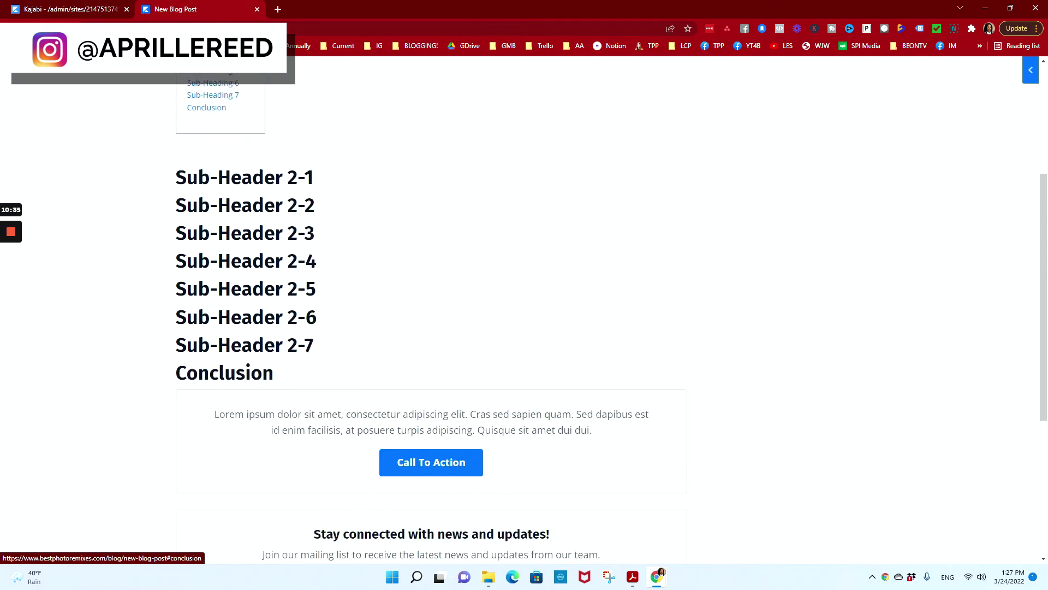
scroll(215, 218, "up", 6)
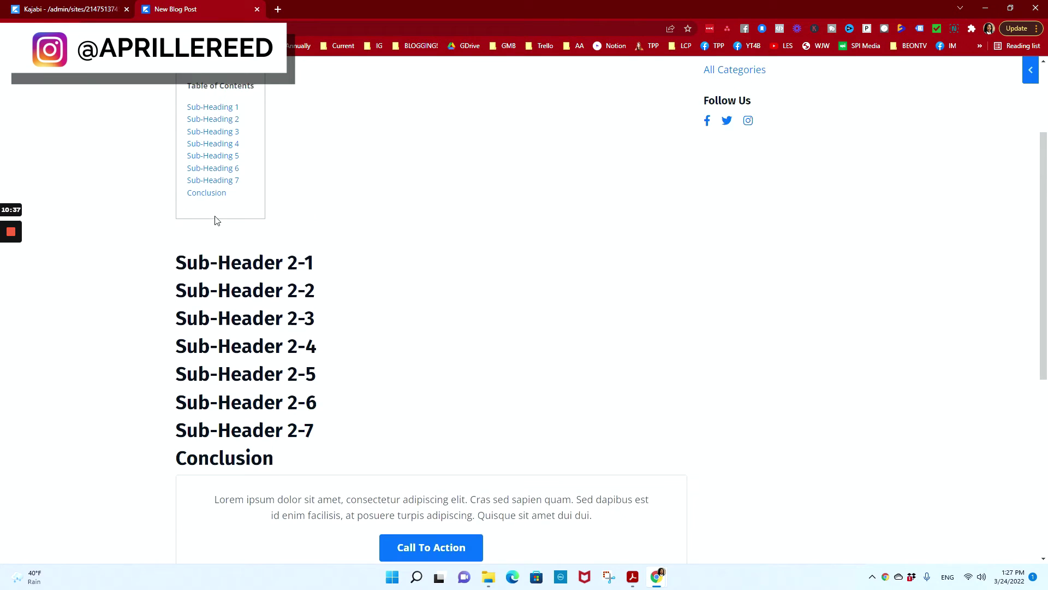
left_click(217, 250)
scroll(250, 247, "up", 5)
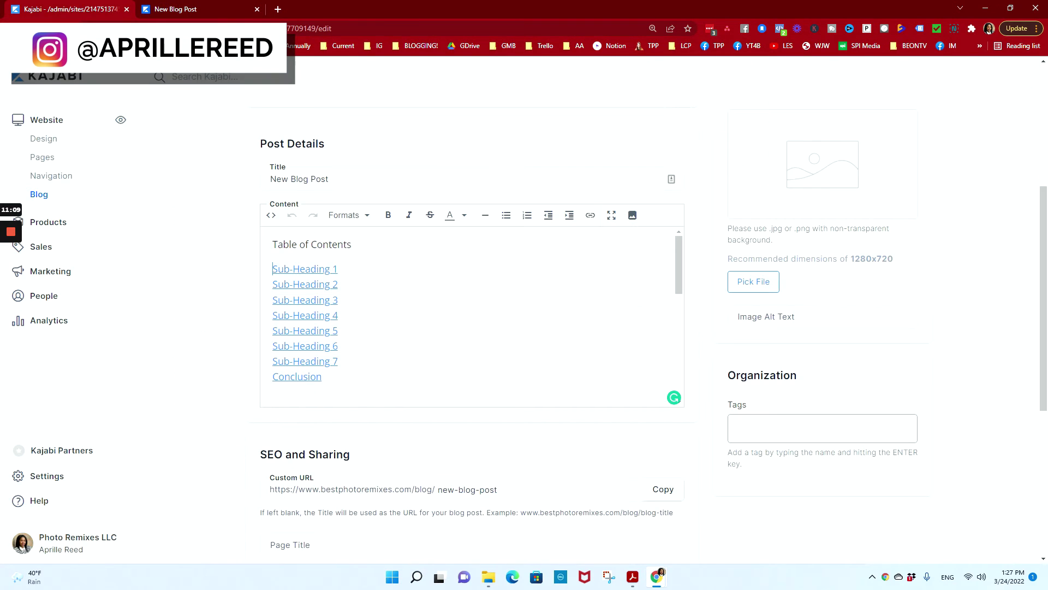
left_click_drag(273, 269, 319, 269)
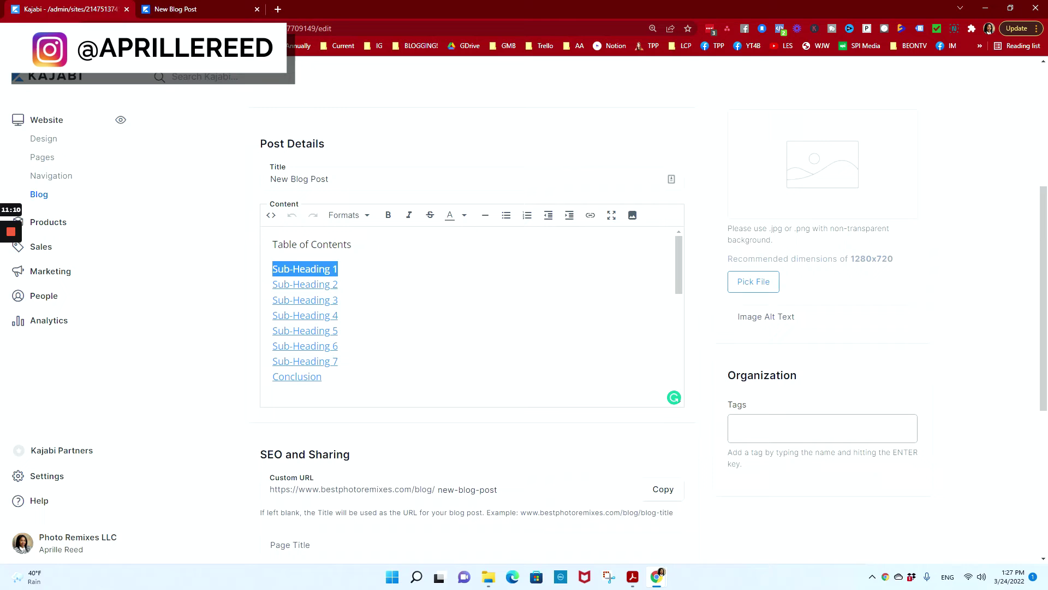
In the HTML source, rename the first TOC link and the Sub-Header 2-1 heading to 'The Beginning'
left_click(338, 268)
left_click_drag(337, 269, 279, 269)
left_click(271, 215)
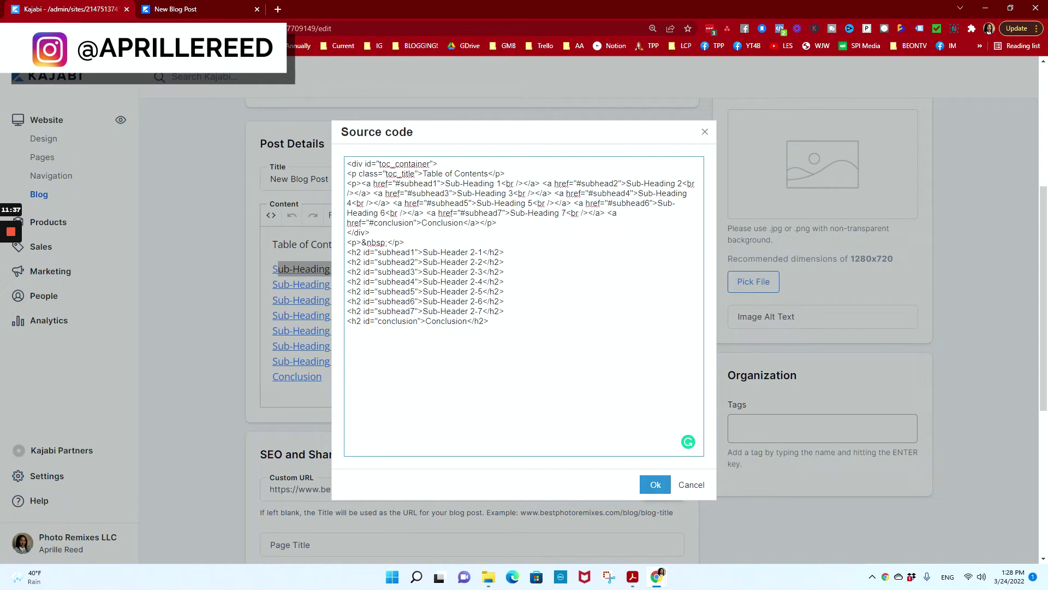
left_click_drag(445, 184, 501, 183)
type("The Begg")
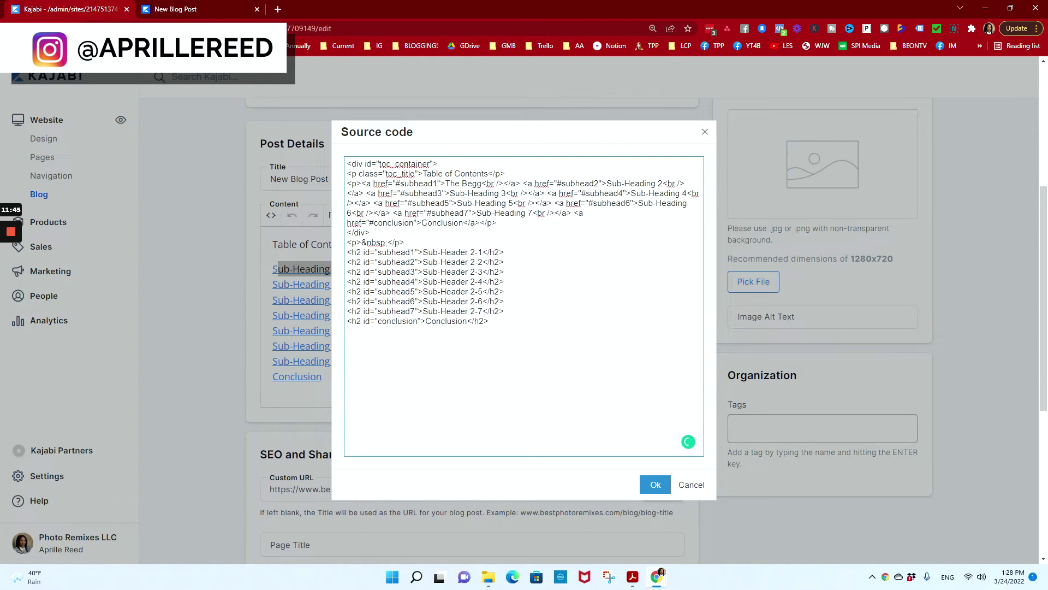
type("inning")
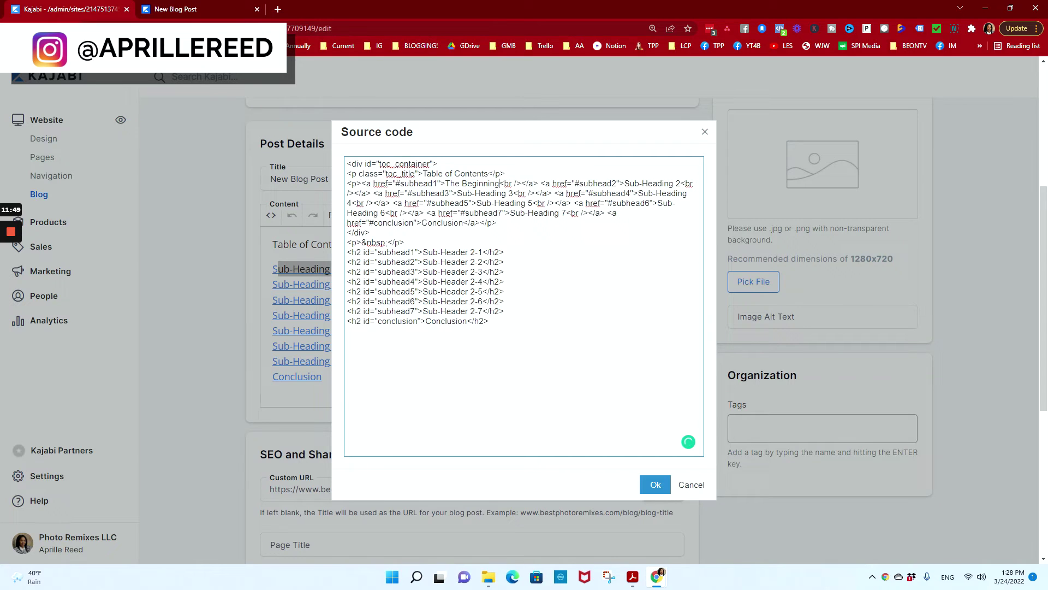
key("shift+Right")
key("shift+Right")
key("shift+Right")
key("shift+Right")
key("shift+Right")
key("shift+Right")
key("shift+Right")
key("shift+Right")
key("shift+Right")
key("shift+Right")
key("shift+Right")
key("shift+Right")
key("shift+Right")
key("shift+Right")
type("The Beg")
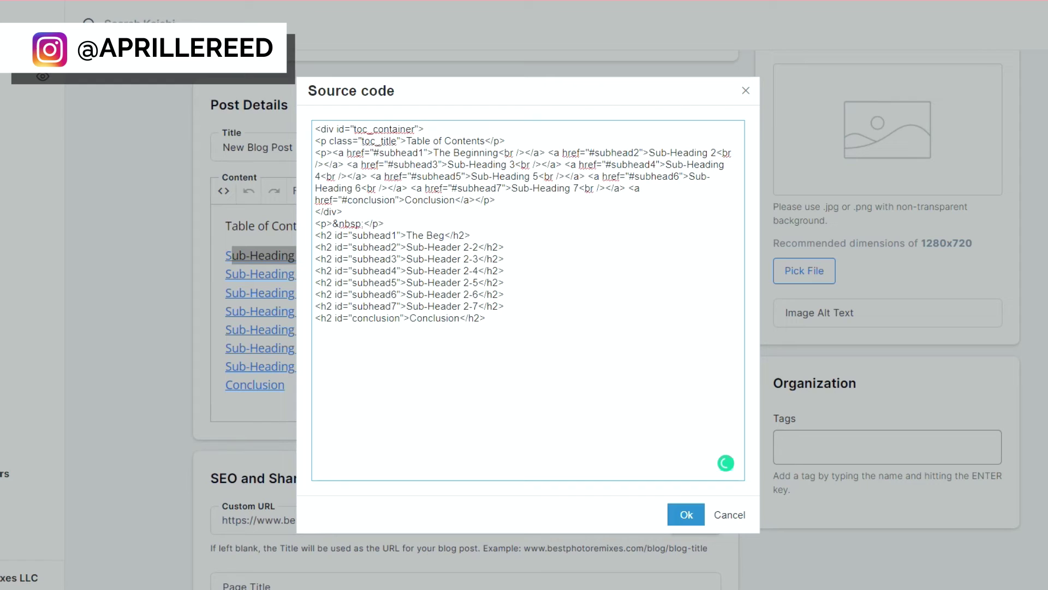
type("inning")
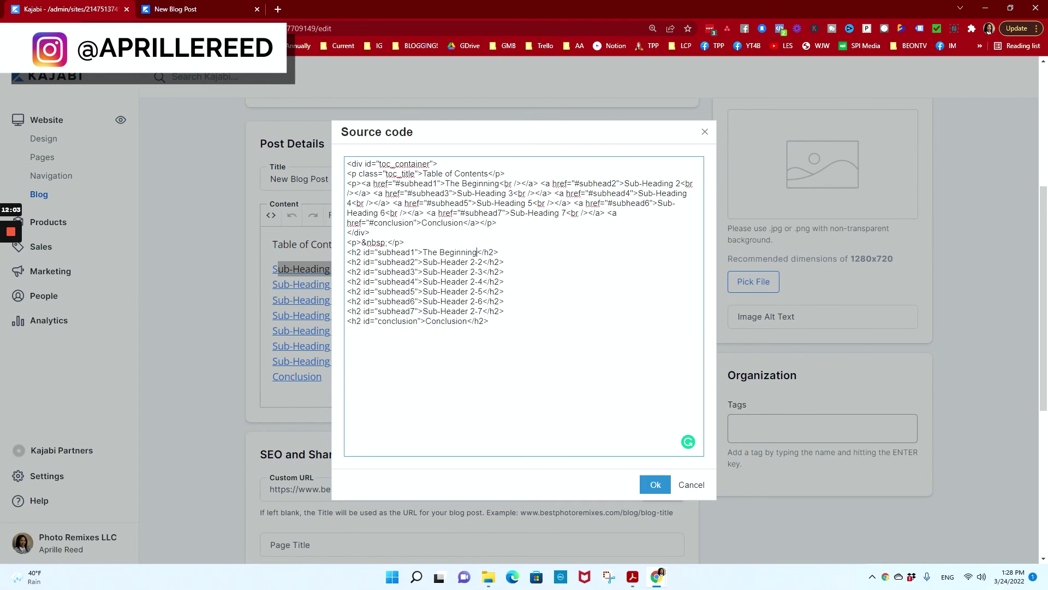
Move the Sub-Heading 2, 3 and 4 links onto separate lines and check the subhead2/subhead3 ids
key("Return")
left_click(528, 193)
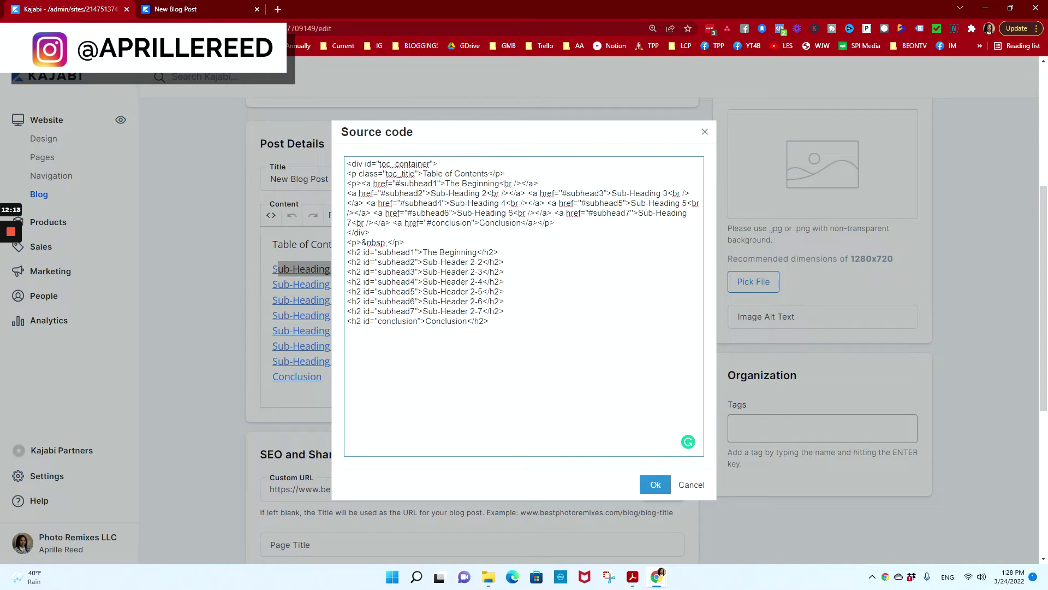
key("Return")
left_click(527, 203)
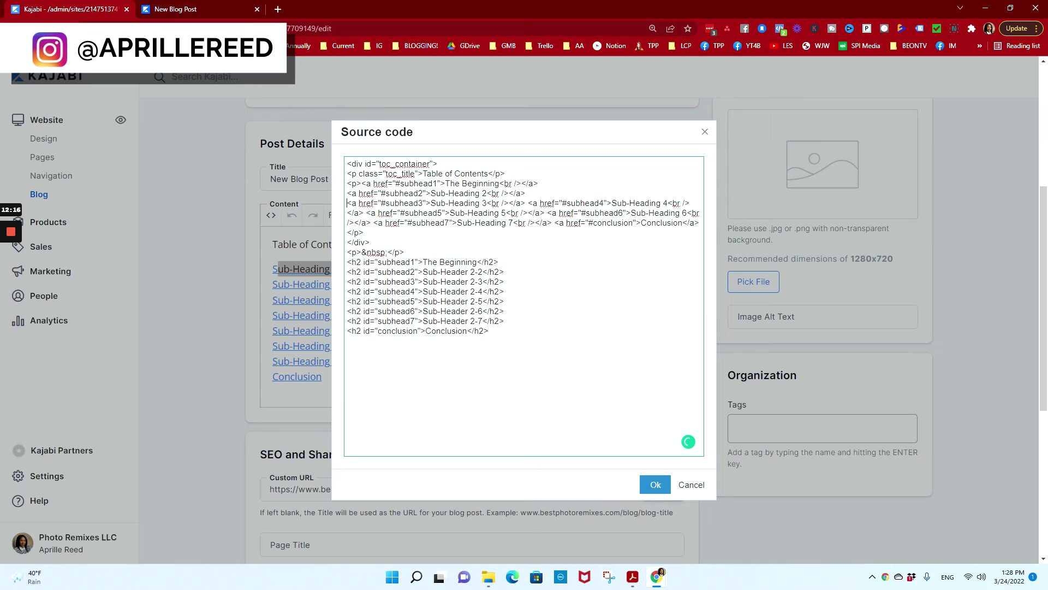
key("Return")
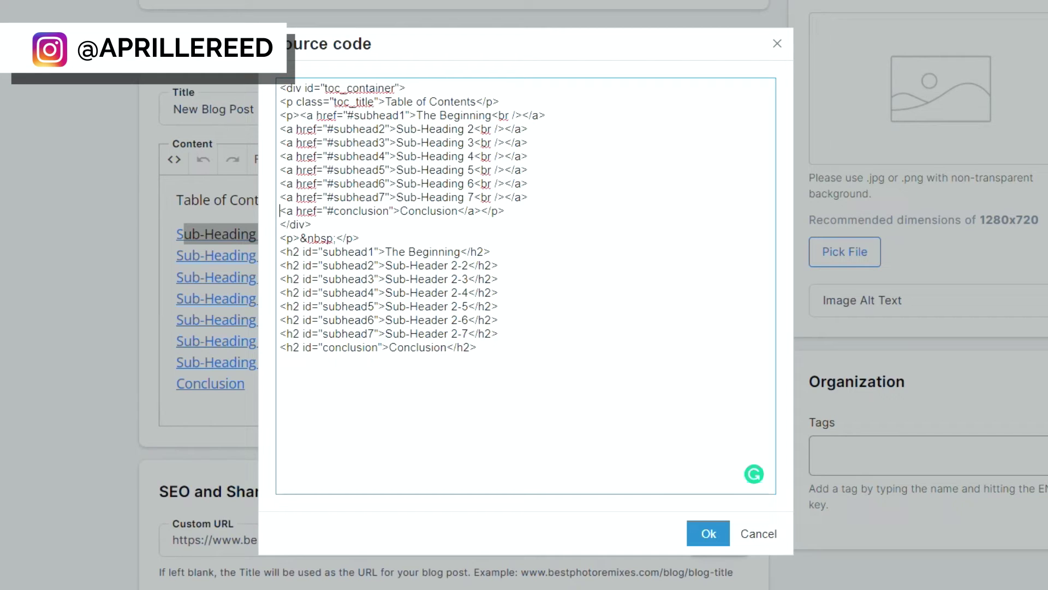
left_click_drag(327, 129, 385, 129)
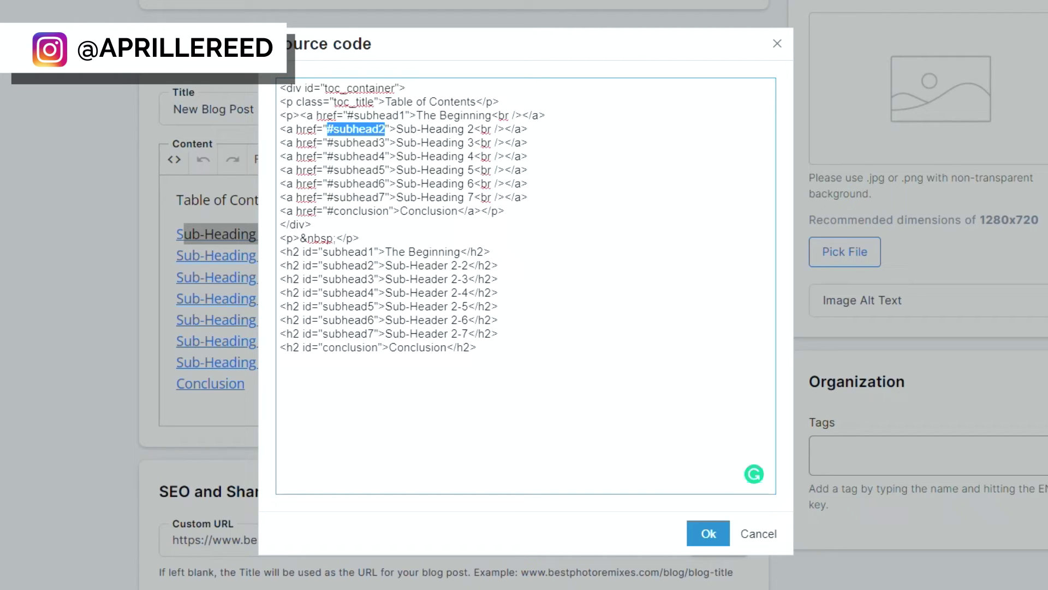
double_click(348, 265)
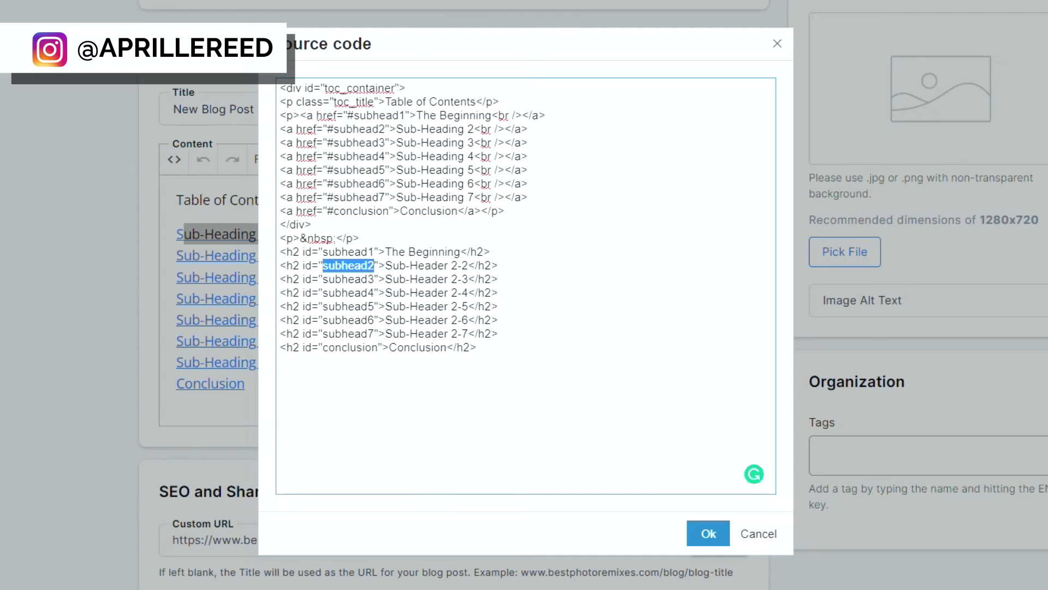
double_click(349, 279)
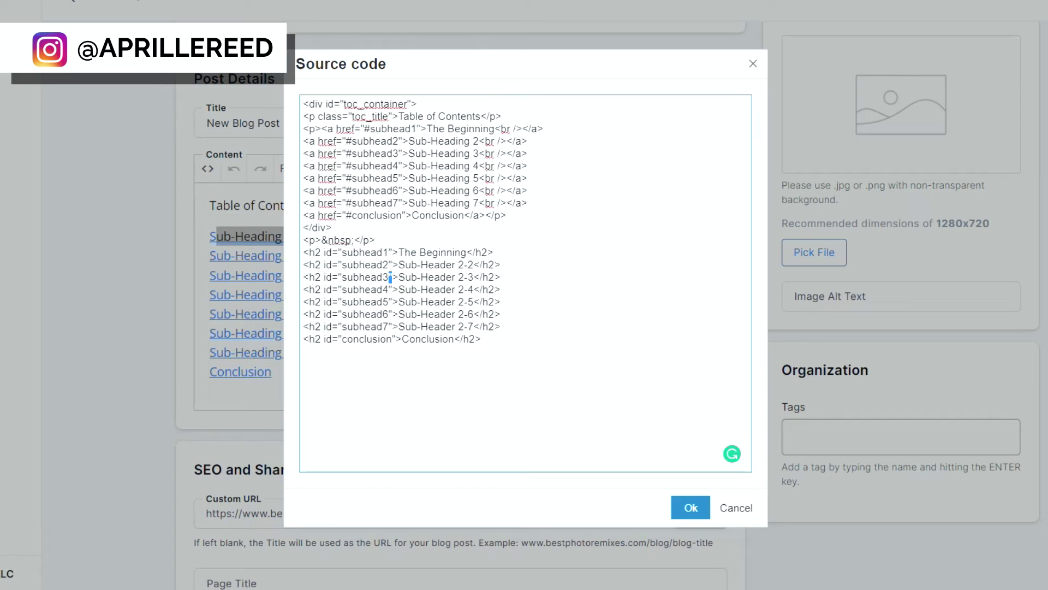
Duplicate the subhead5–subhead7 heading lines just above the Conclusion heading
left_click_drag(304, 301, 500, 327)
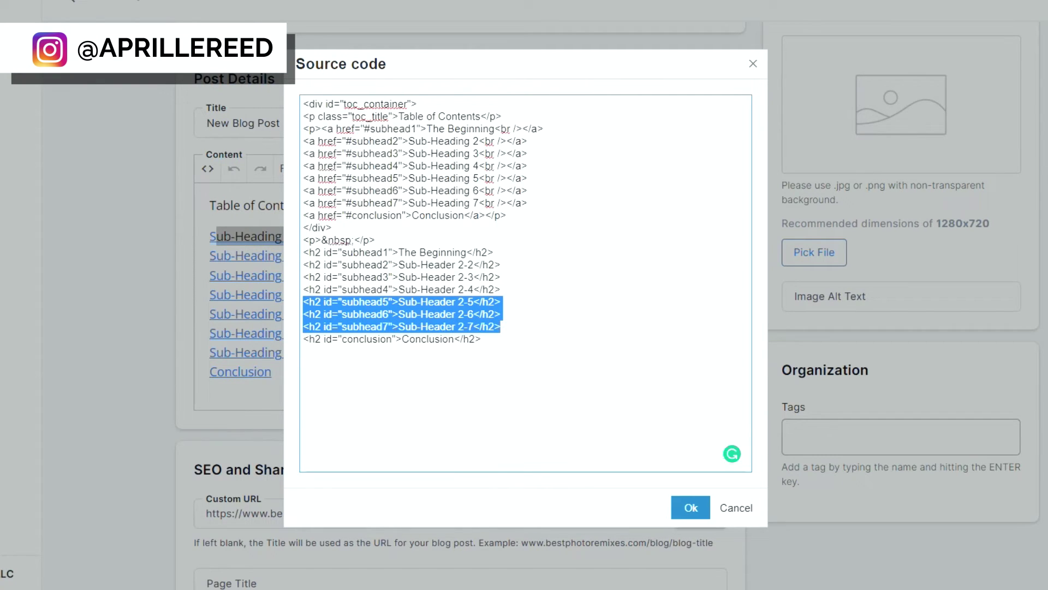
key("ctrl+c")
key("Right")
key("Return")
key("ctrl+v")
Renumber the pasted headings to ids subhead8–subhead10 with text Sub-Header 8, 9 and 10
left_click_drag(382, 339, 388, 339)
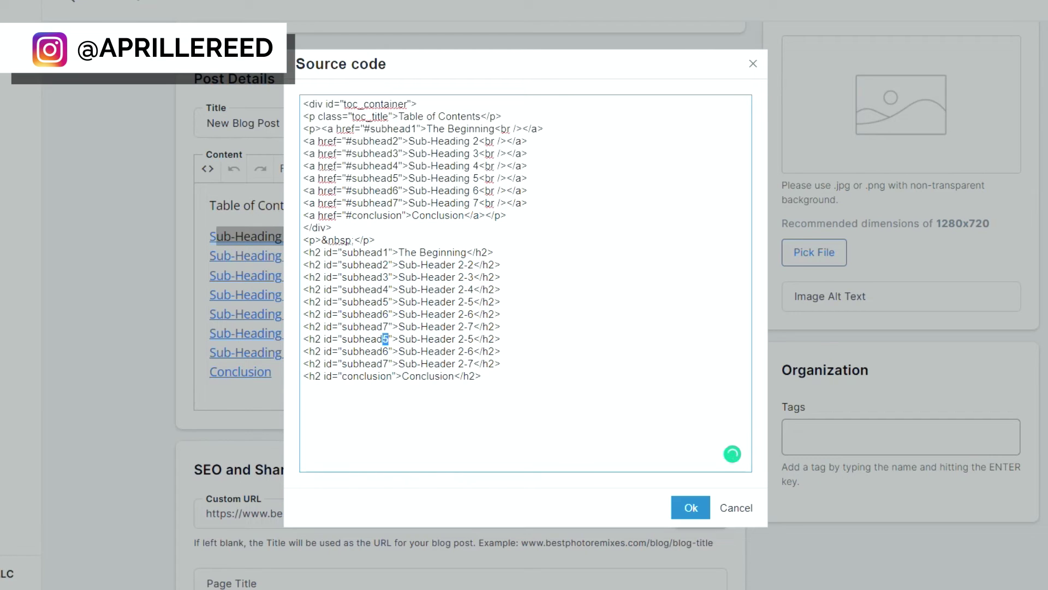
type("8")
left_click_drag(458, 339, 473, 338)
type("8")
left_click_drag(382, 351, 388, 351)
type("9")
left_click_drag(458, 351, 474, 351)
type("9")
left_click_drag(382, 363, 389, 363)
type("10")
left_click_drag(464, 363, 474, 364)
key("shift+Right")
type("10")
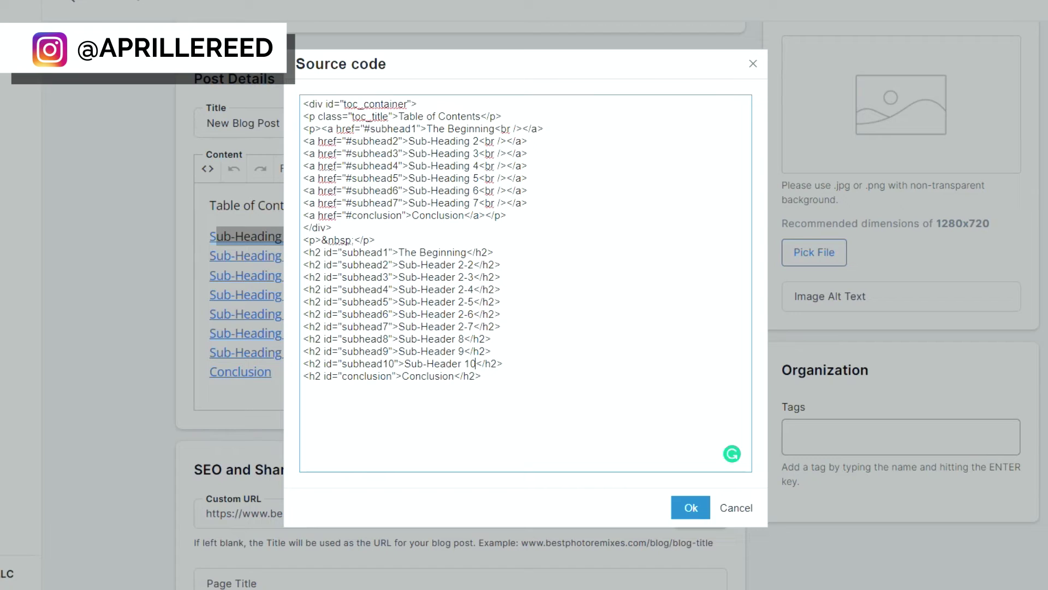
Copy the Sub-Heading 5–7 link lines and paste them below the subhead7 link
left_click_drag(304, 178, 492, 215)
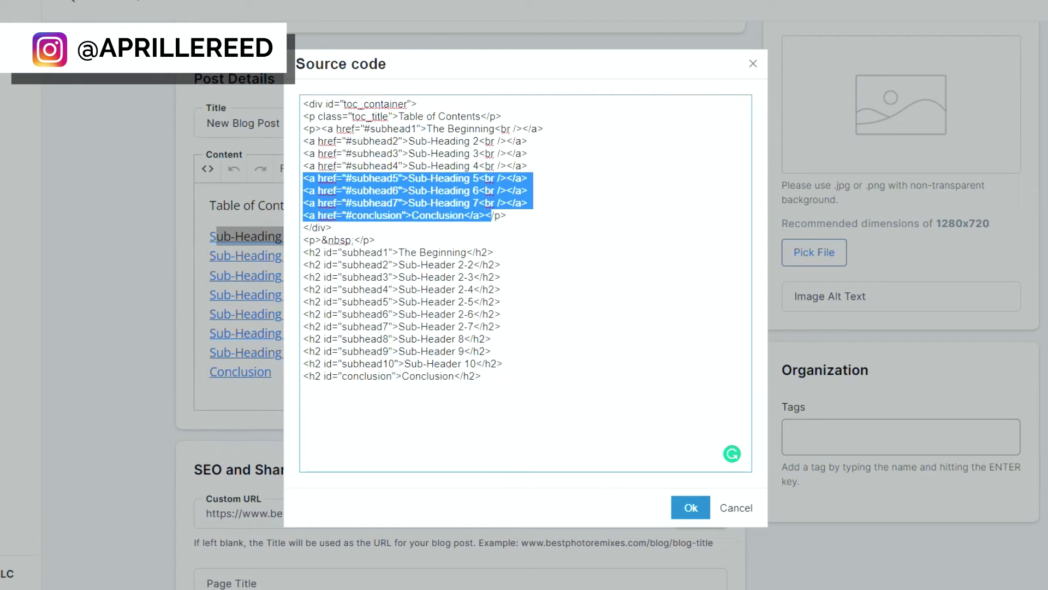
left_click(304, 178)
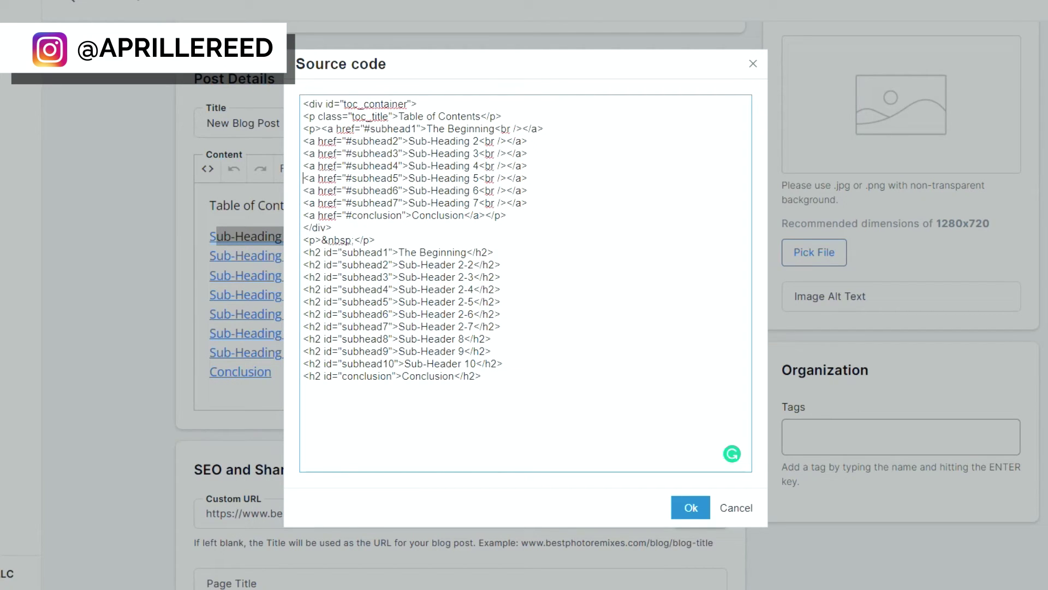
key("shift+Down")
key("shift+Down")
key("shift+Down")
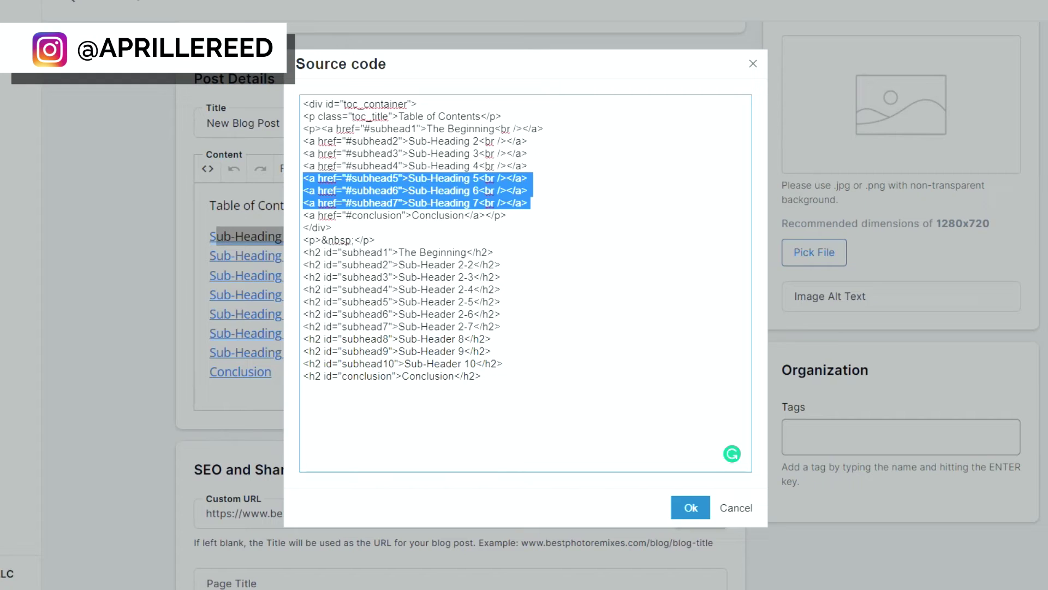
key("ctrl+c")
key("Right")
key("Return")
key("ctrl+v")
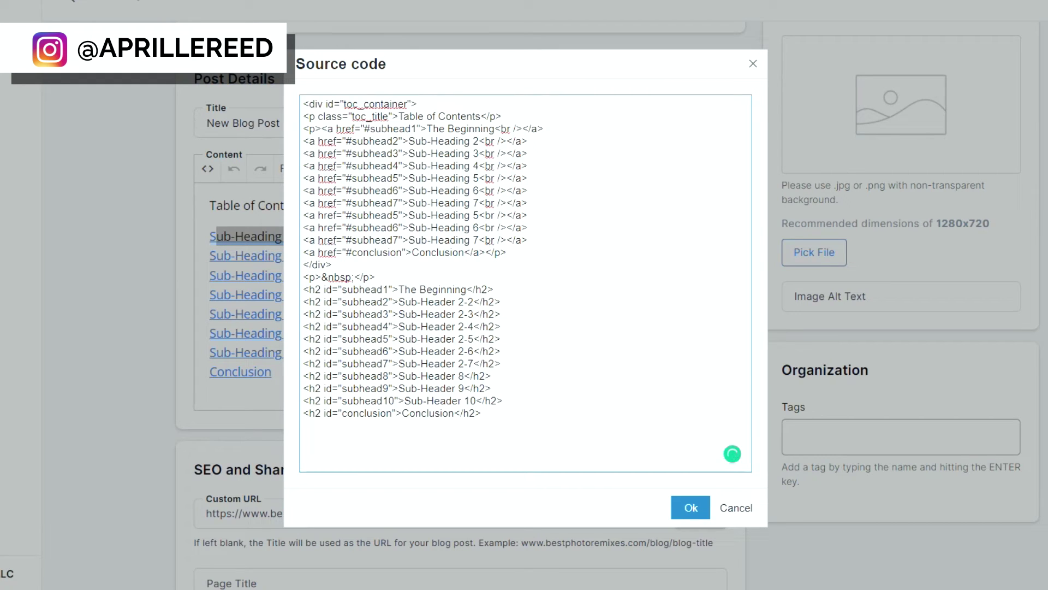
Point the three pasted links to #subhead8, #subhead9 and #subhead10
left_click(399, 215)
key("BackSpace")
type("8")
key("Down")
key("BackSpace")
type("9")
key("Down")
key("BackSpace")
type("10")
Relabel the three pasted links Sub-Heading 8, 9 and 10
left_click(479, 215)
key("BackSpace")
type("8")
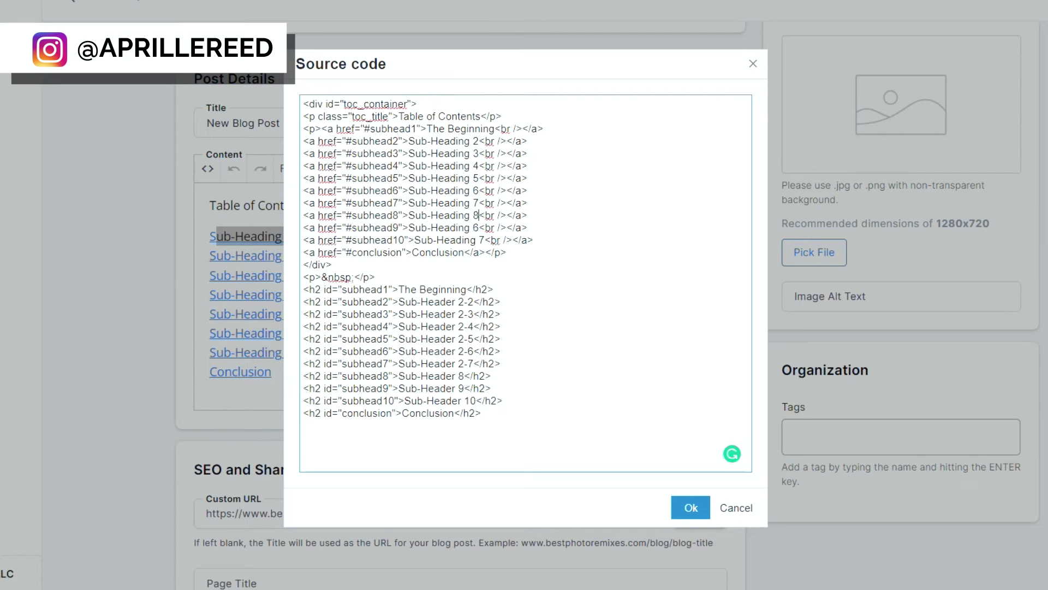
key("Down")
key("BackSpace")
type("9")
key("Down")
key("BackSpace")
type("10")
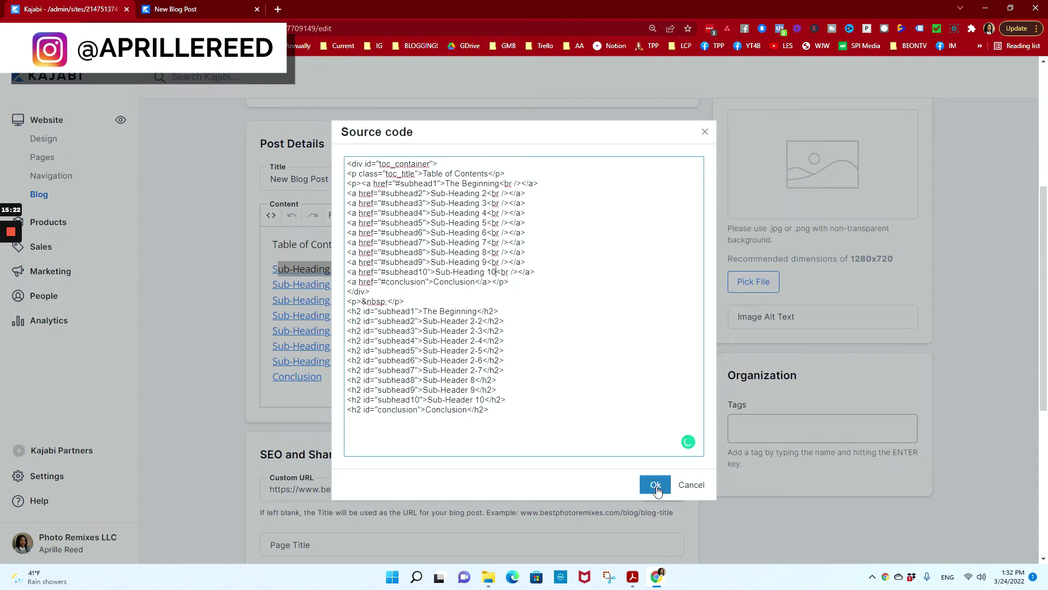
Apply the source code changes and save the blog post
left_click(656, 486)
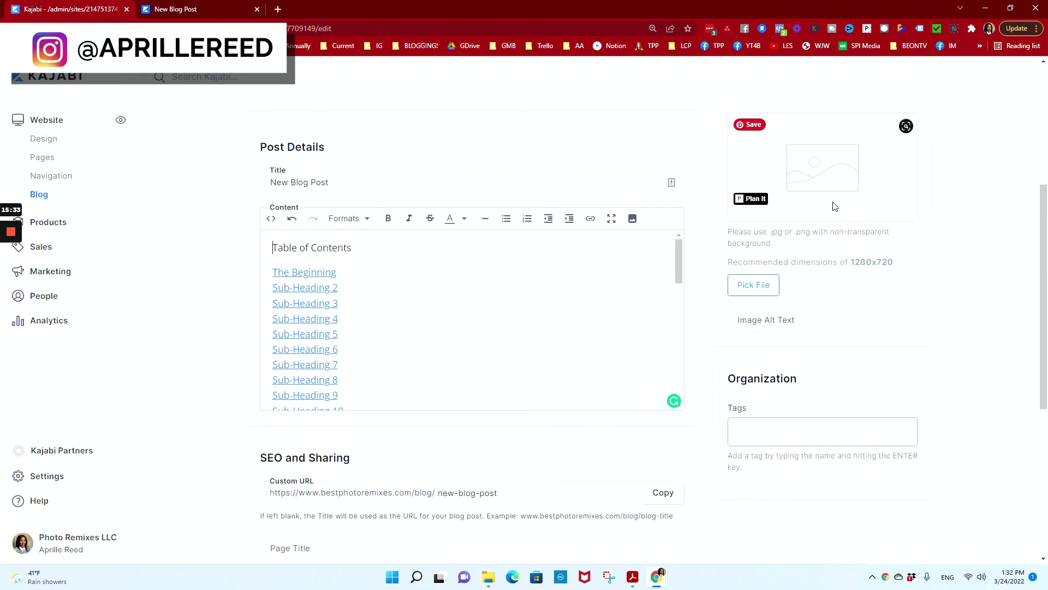
scroll(835, 206, "up", 5)
left_click(908, 153)
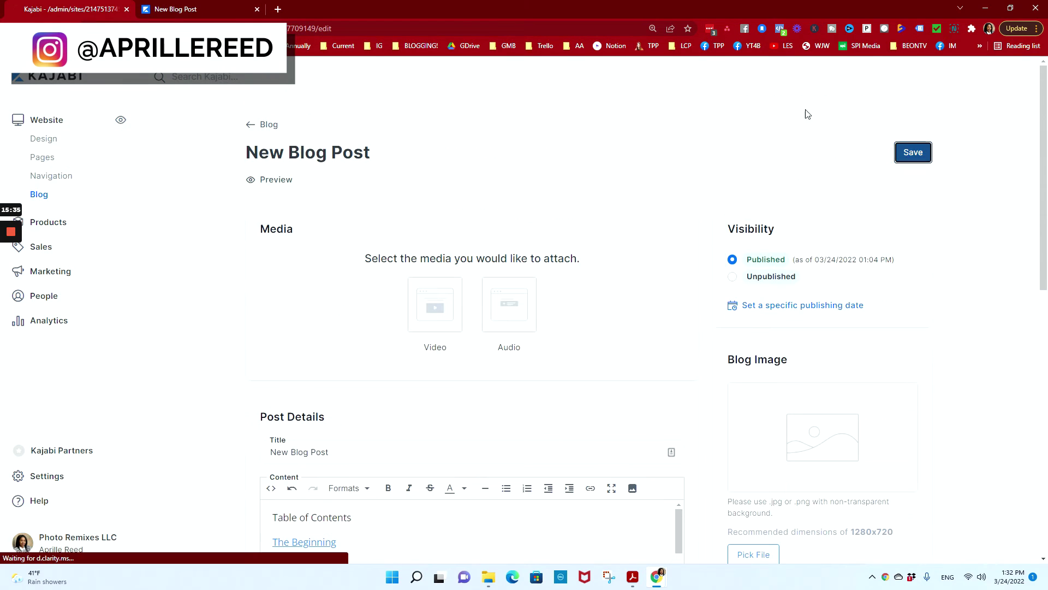
Review the preview's Table of Contents and test the Sub-Heading 10 jump link
left_click(184, 10)
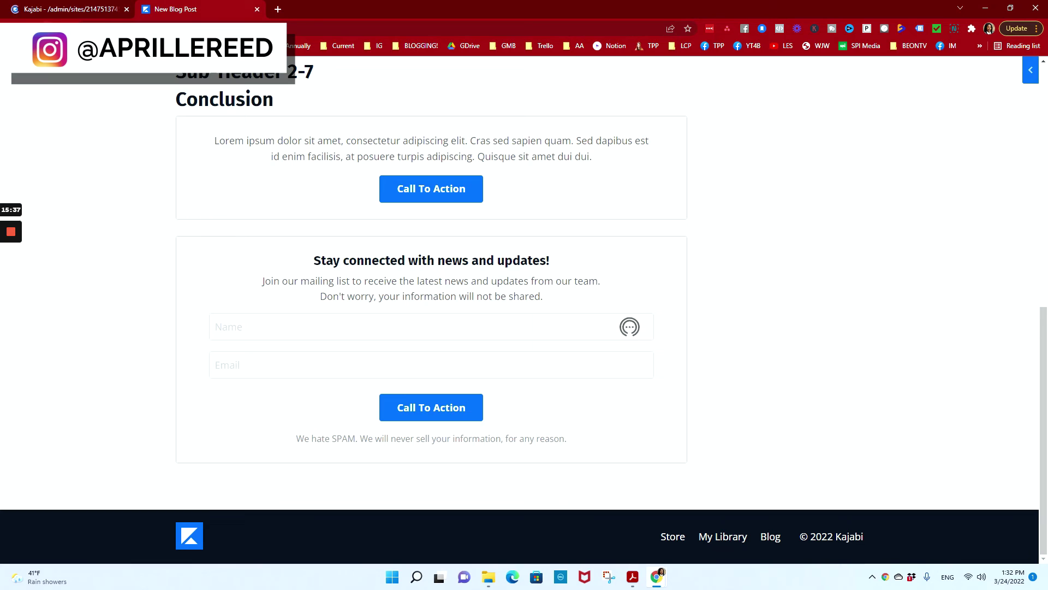
scroll(166, 111, "up", 3)
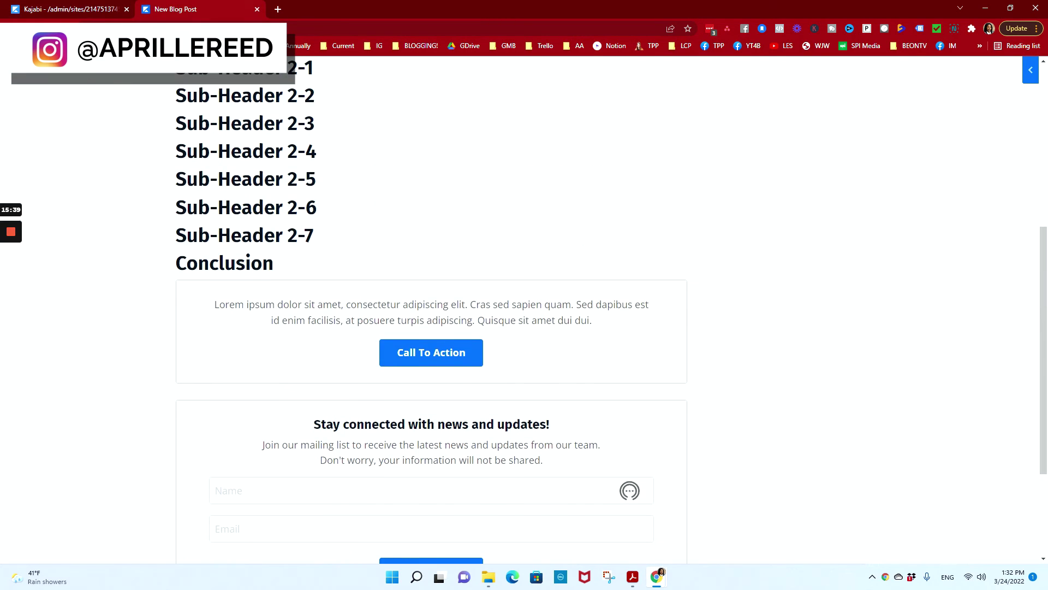
scroll(309, 246, "up", 3)
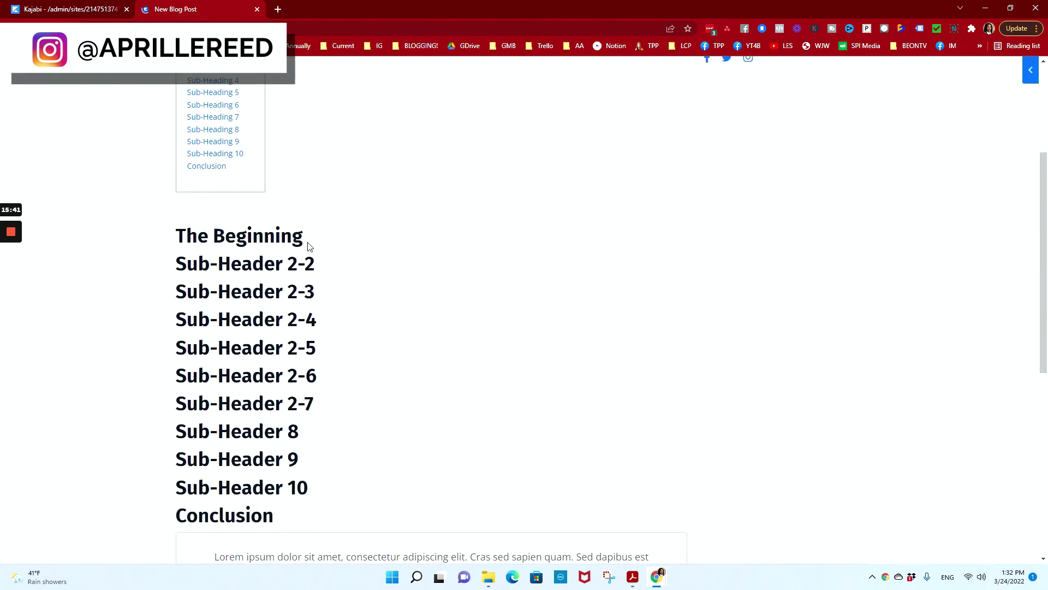
scroll(309, 246, "up", 1)
scroll(314, 393, "down", 2)
scroll(238, 313, "up", 4)
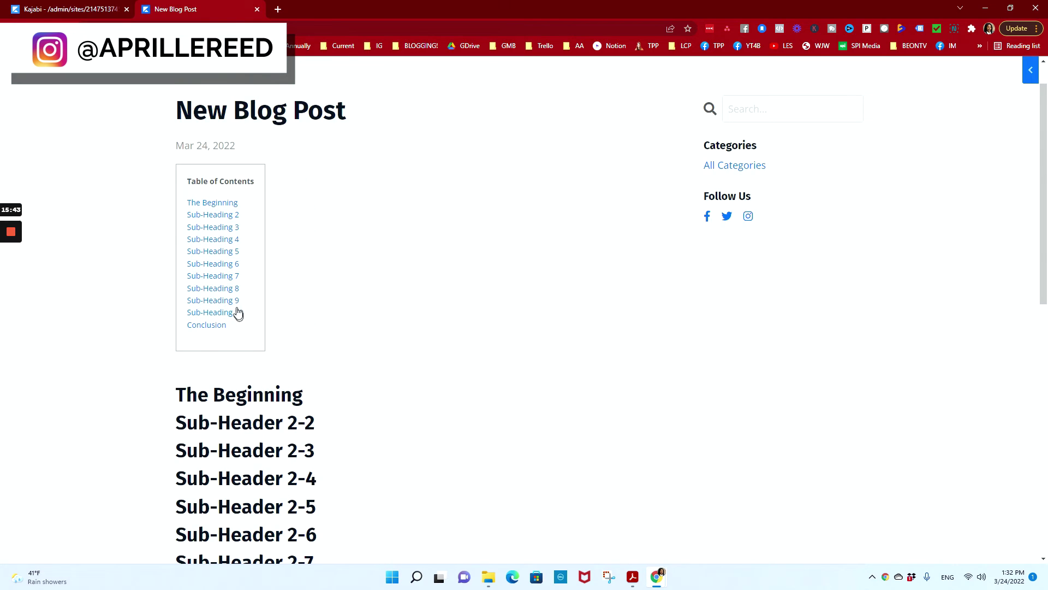
left_click(238, 313)
scroll(211, 318, "up", 10)
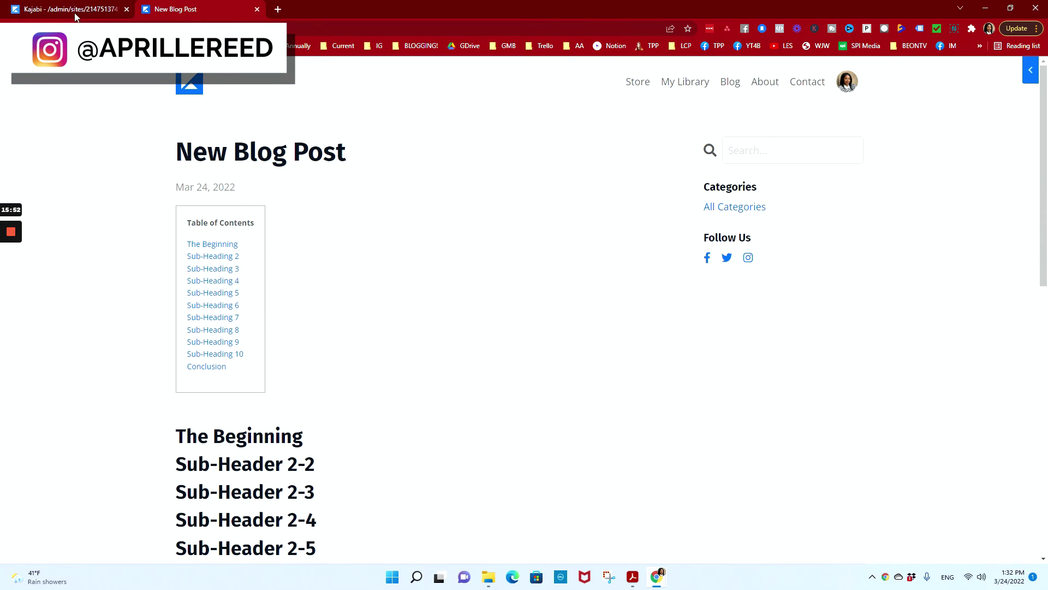
Reopen the post's HTML source and select the existing table of contents block
left_click(75, 15)
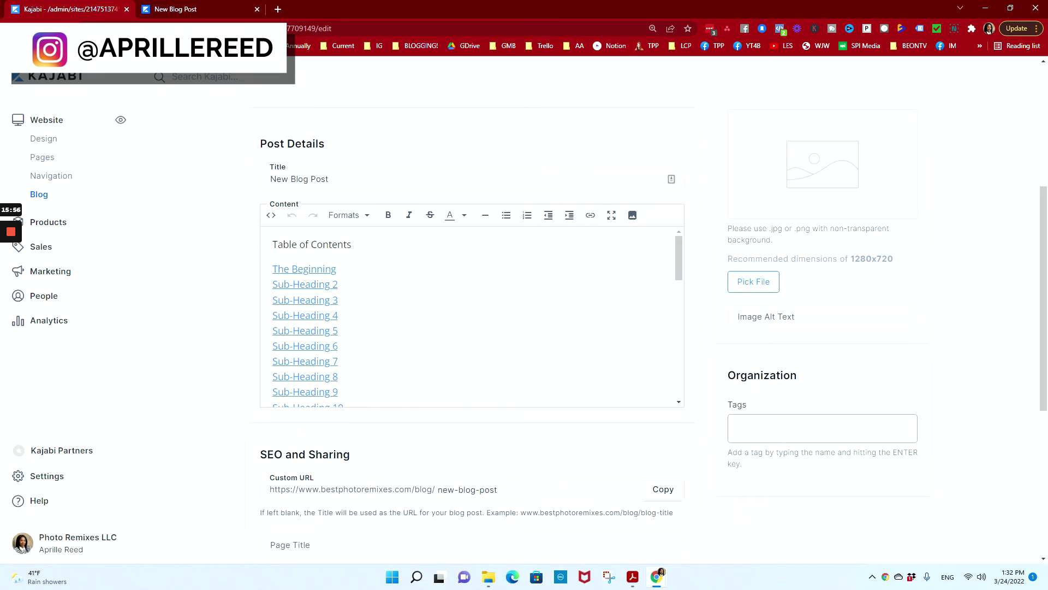
left_click(271, 214)
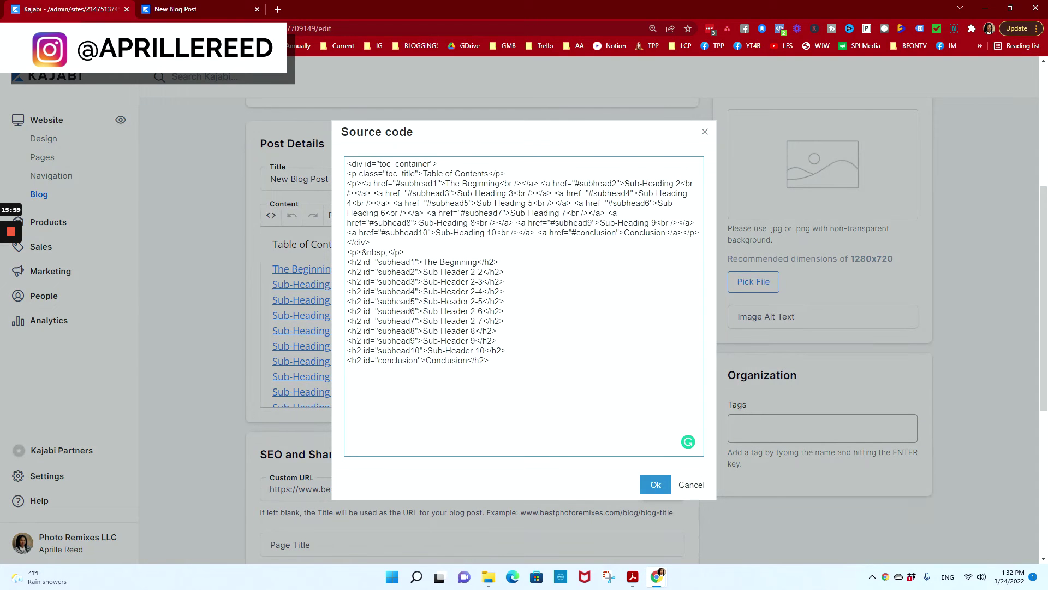
left_click_drag(371, 243, 341, 180)
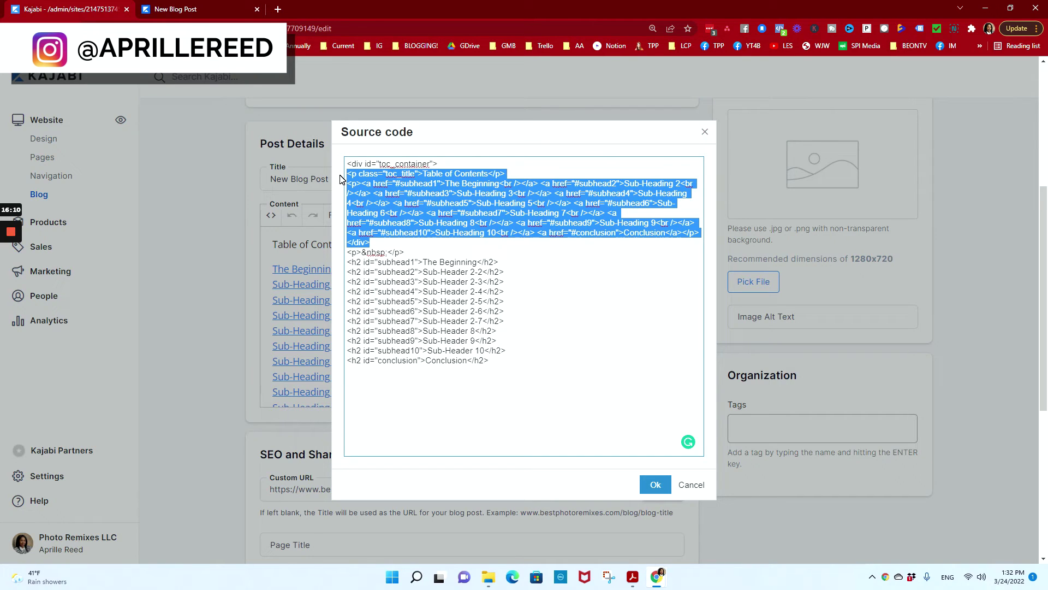
left_click_drag(346, 163, 371, 242)
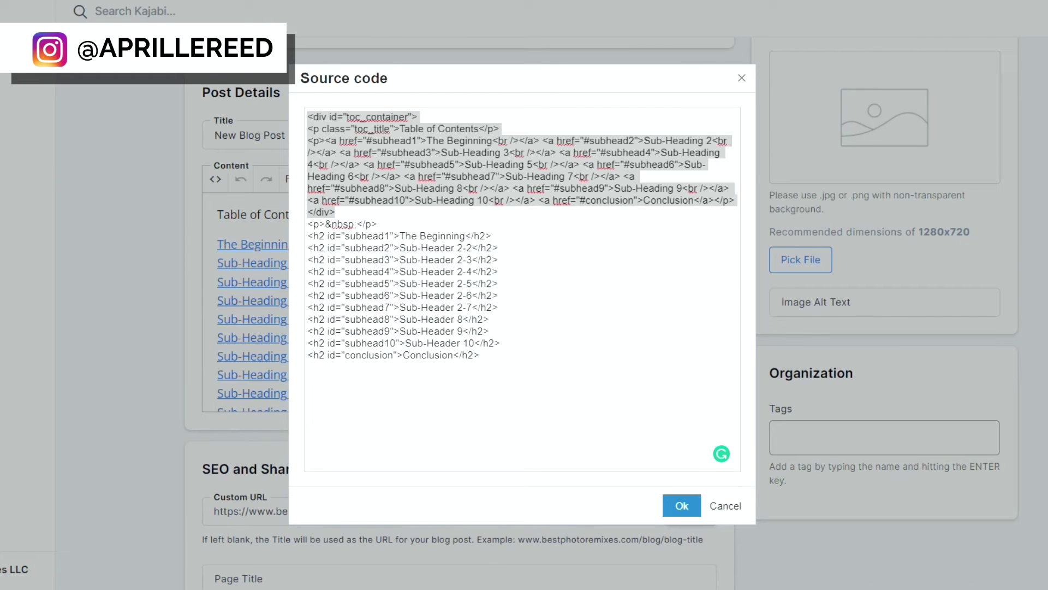
Paste a second, nested-list table of contents after the first one's closing div
left_click(336, 212)
key("Return")
key("Return")
key("Return")
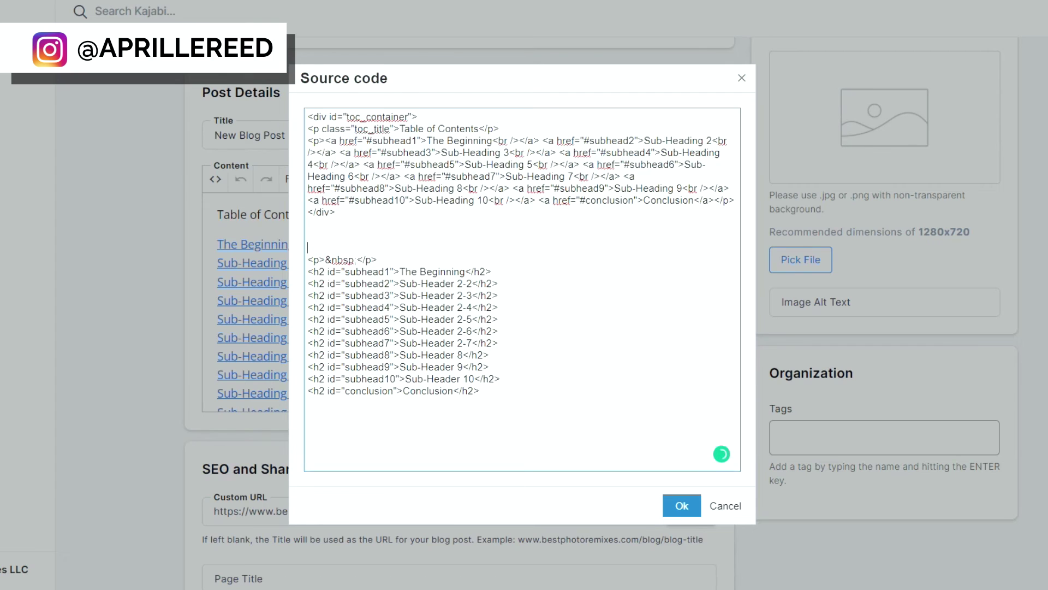
key("ctrl+v")
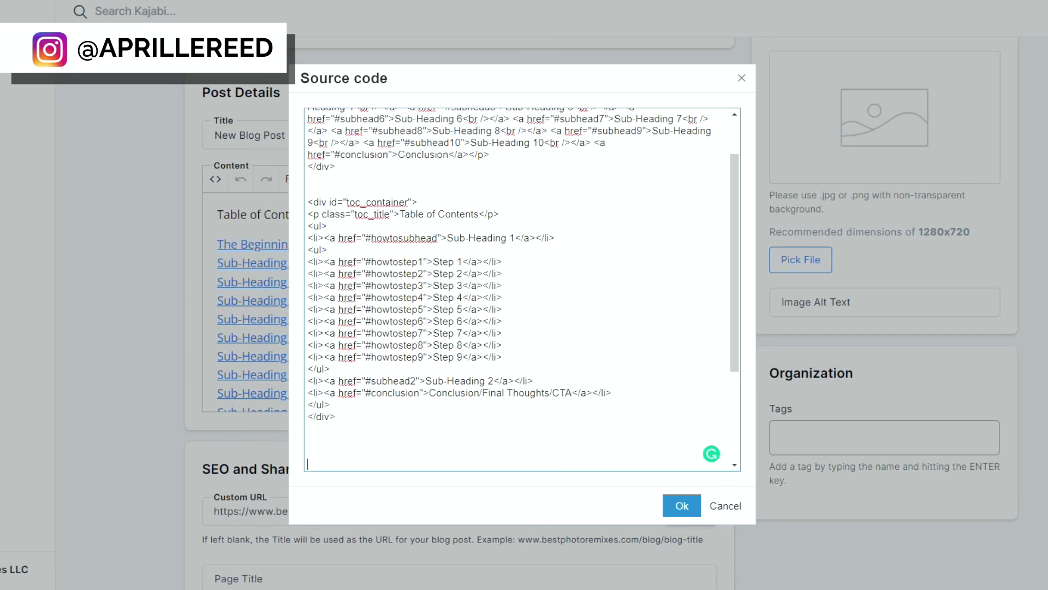
Select and review the first table of contents' code up to its title line
scroll(523, 288, "up", 1)
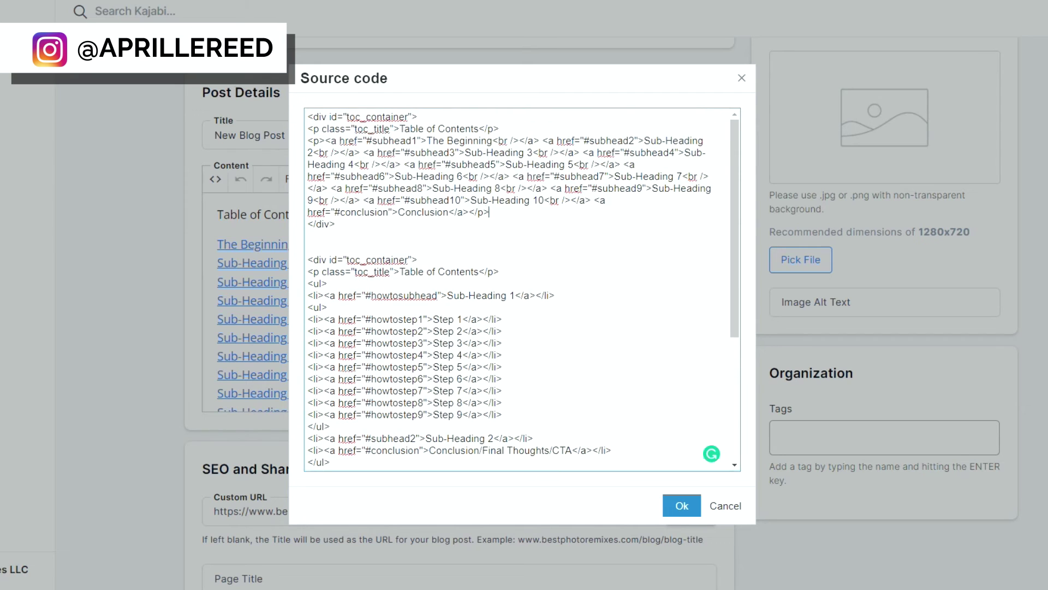
key("shift+Home")
key("shift+Up")
key("shift+Up")
key("shift+Up")
key("shift+Up")
key("shift+Up")
key("shift+Up")
key("shift+Up")
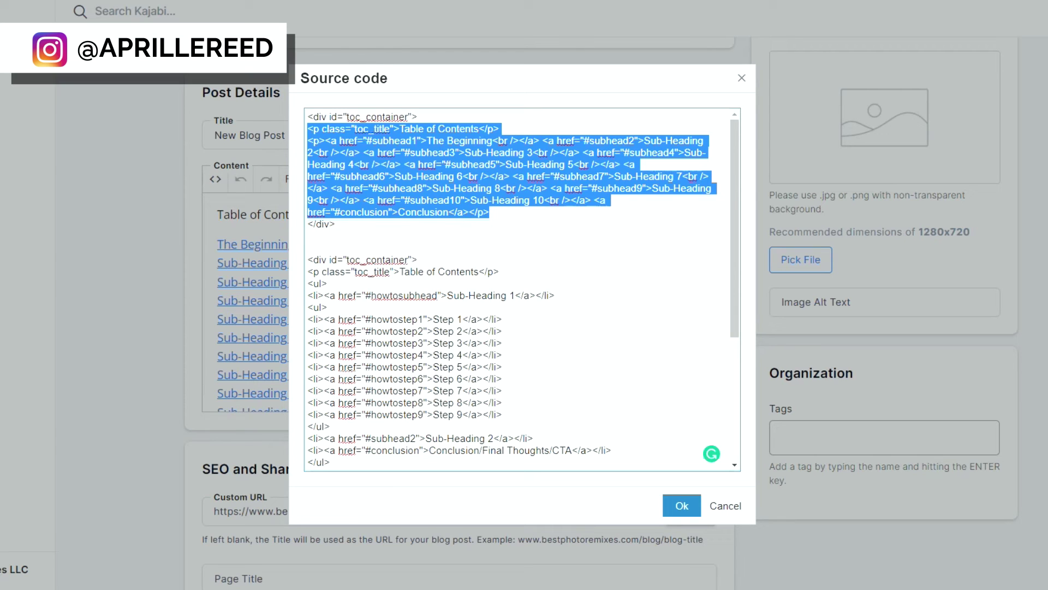
scroll(522, 289, "down", 2)
scroll(522, 289, "up", 2)
scroll(522, 289, "down", 3)
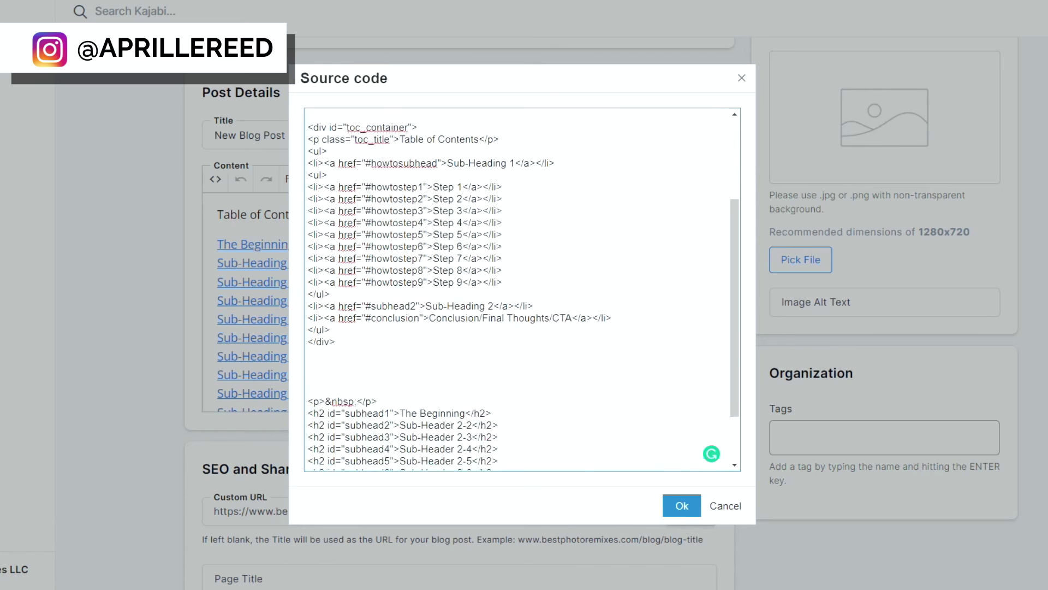
scroll(522, 289, "up", 2)
left_click_drag(307, 193, 334, 408)
left_click(501, 277)
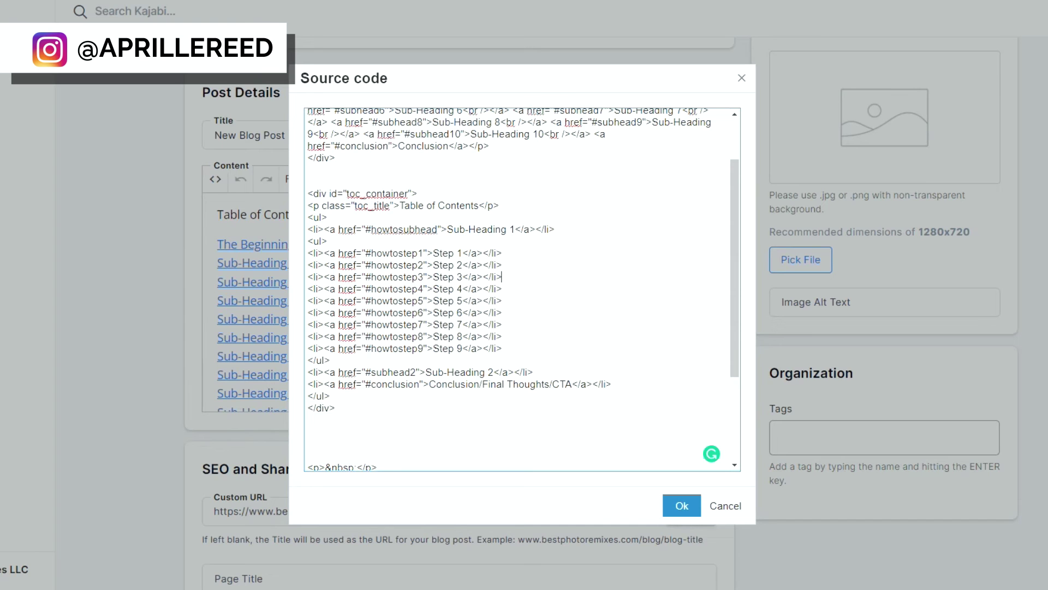
Compare the toc_container opening lines of the second and first tables of contents
scroll(522, 290, "down", 3)
scroll(522, 289, "up", 3)
left_click_drag(308, 194, 418, 194)
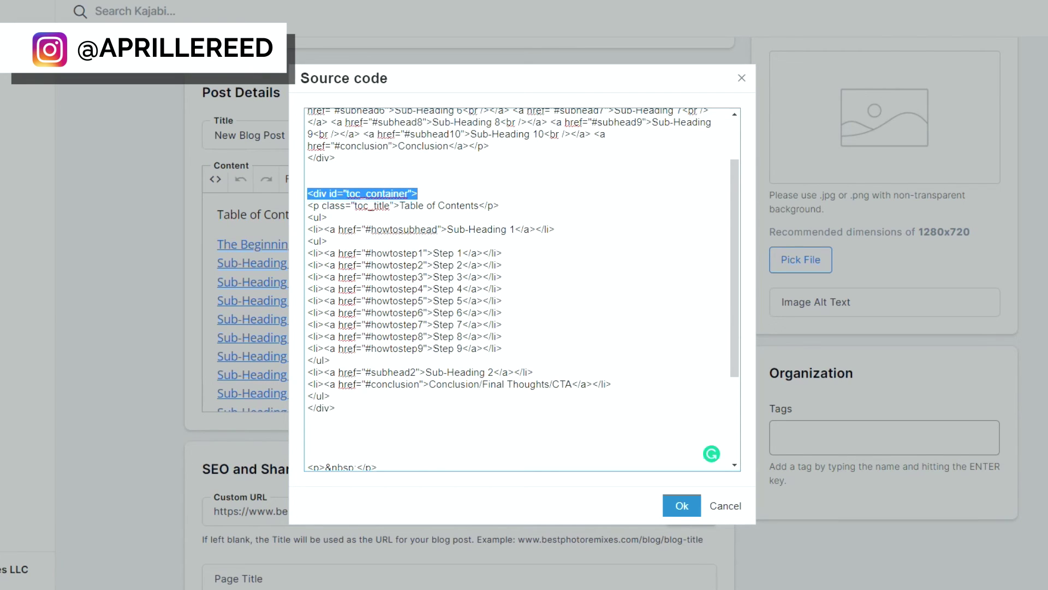
scroll(522, 289, "up", 1)
left_click_drag(308, 116, 418, 117)
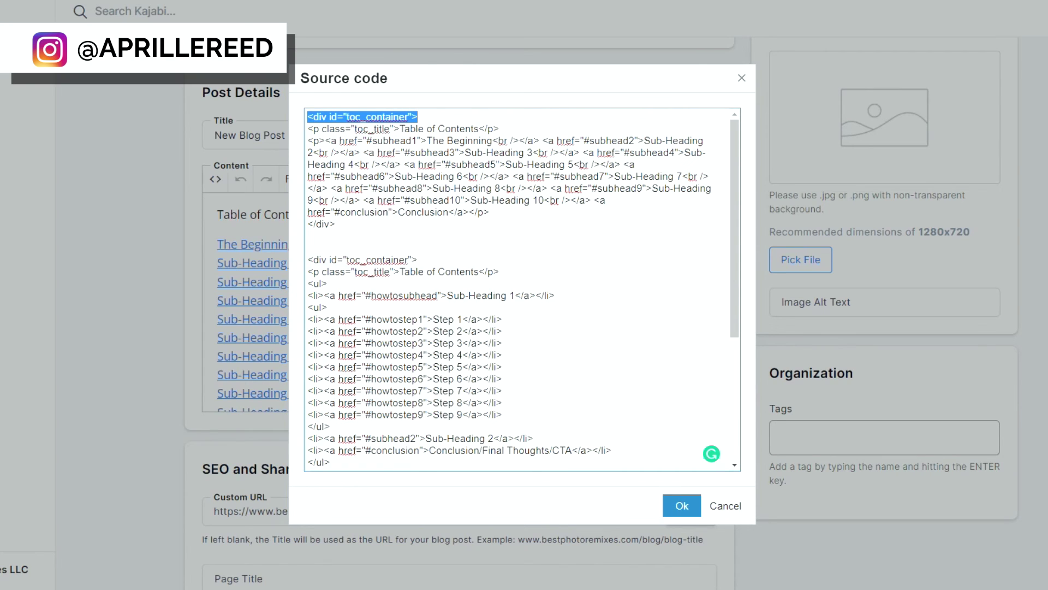
scroll(522, 290, "down", 1)
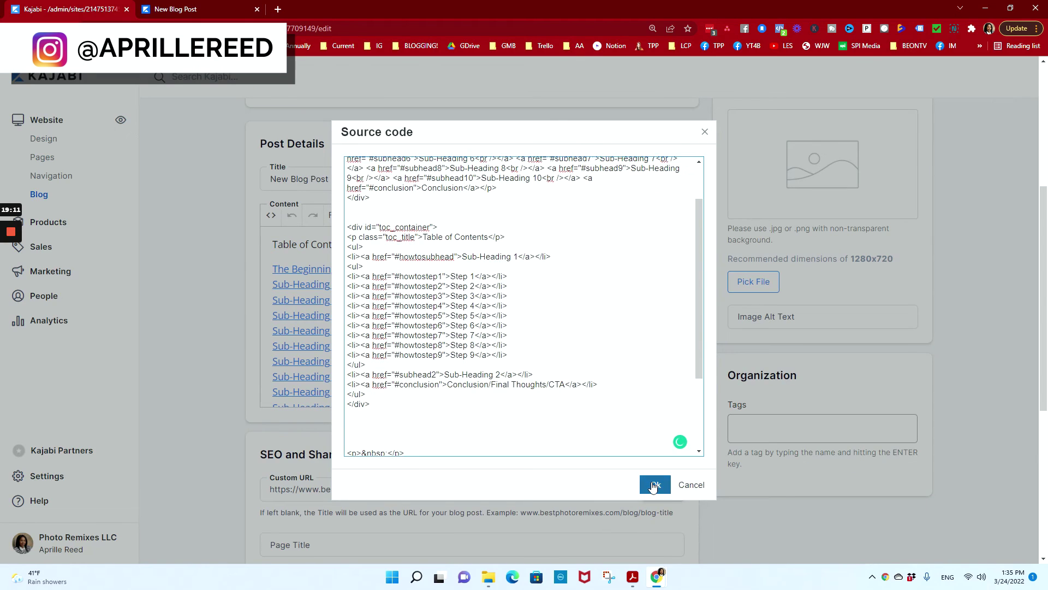
Apply the source code and look over both tables of contents in the editor
left_click(682, 506)
scroll(472, 316, "down", 4)
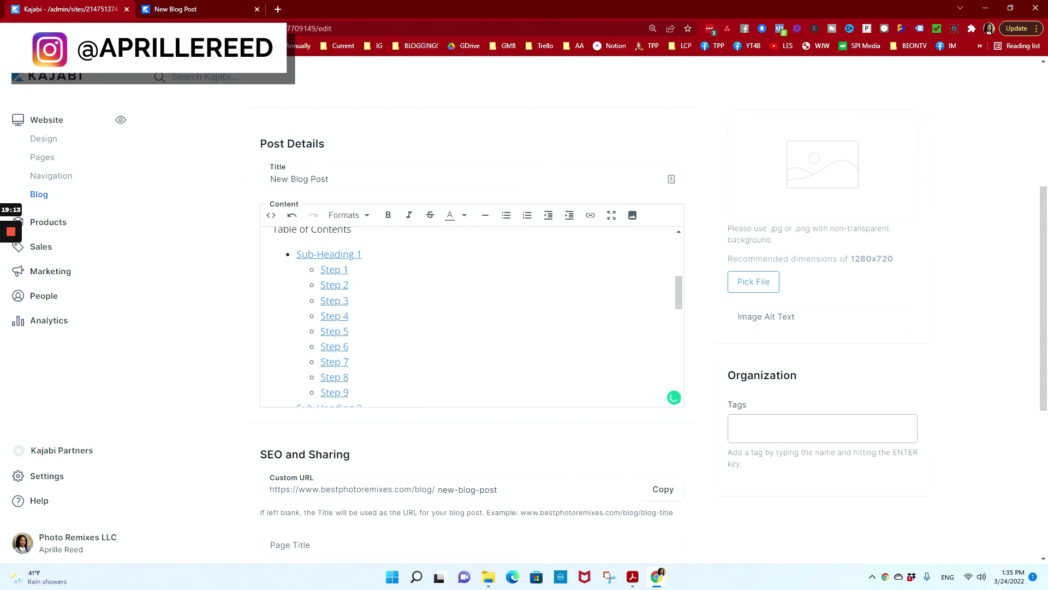
scroll(472, 317, "up", 2)
scroll(472, 317, "up", 5)
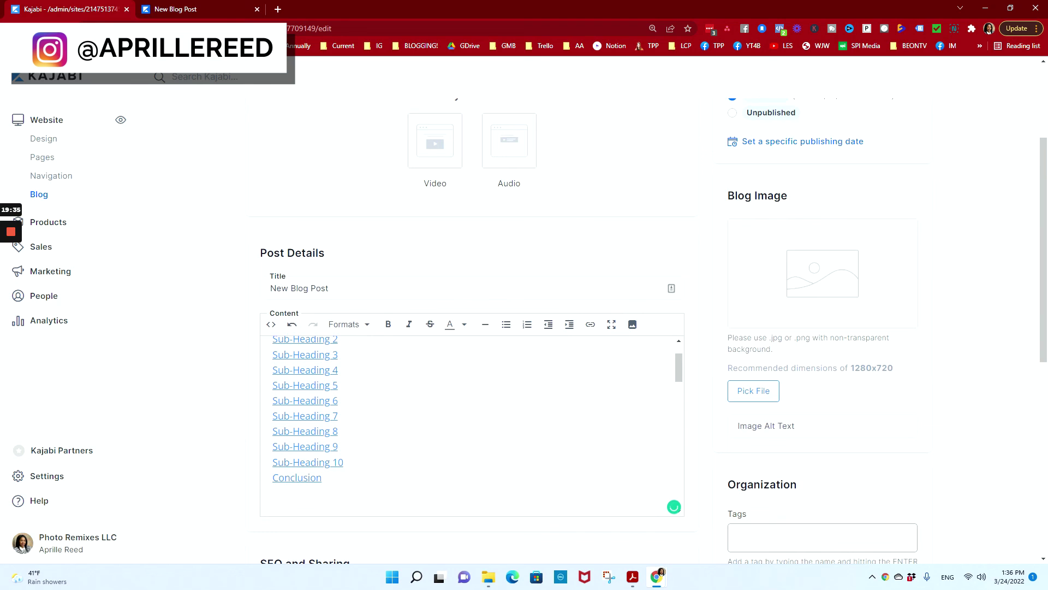
scroll(473, 426, "down", 2)
scroll(473, 426, "down", 4)
scroll(472, 426, "up", 6)
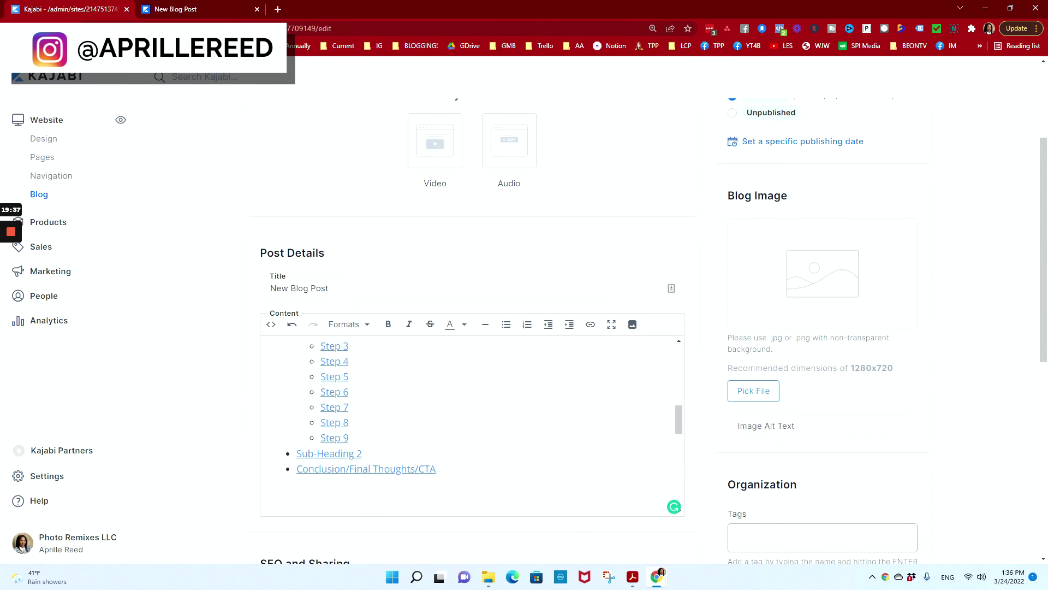
scroll(931, 220, "up", 3)
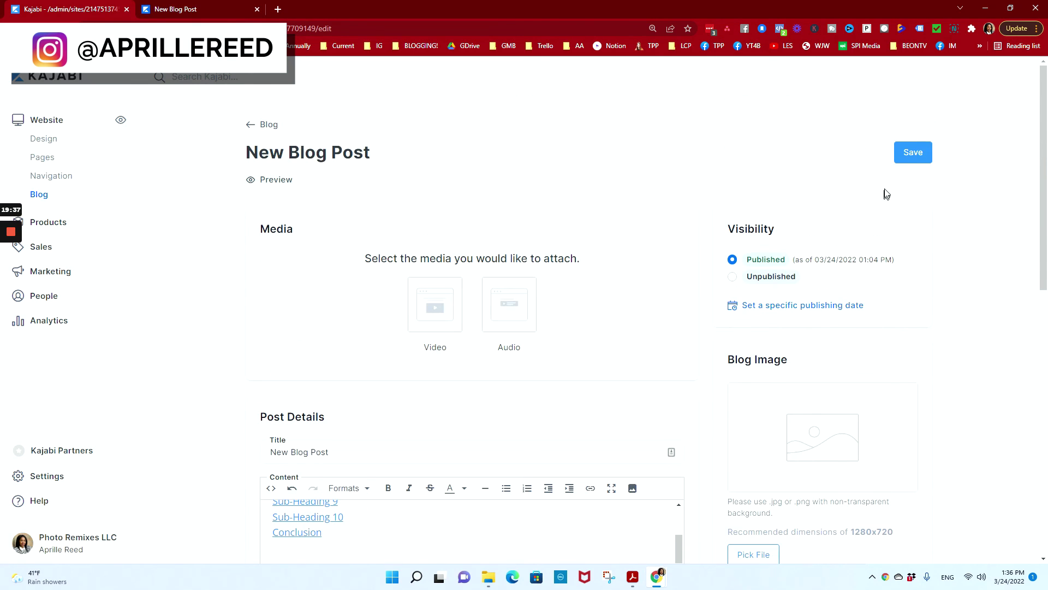
Save the post and check the live page's nested Steps 1–9 table of contents
left_click(914, 153)
key("ctrl+Tab")
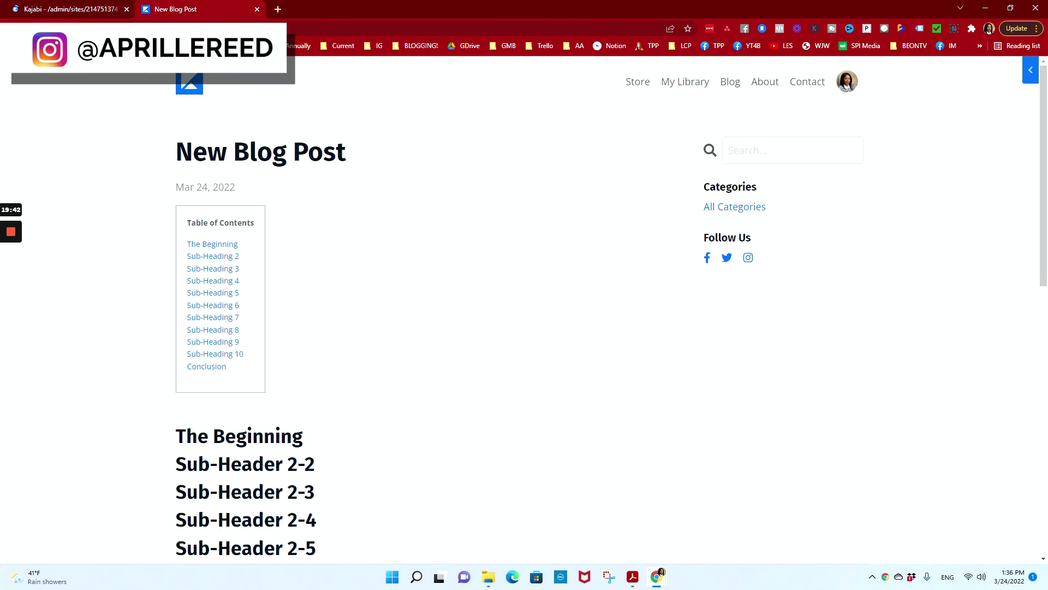
scroll(299, 294, "down", 1)
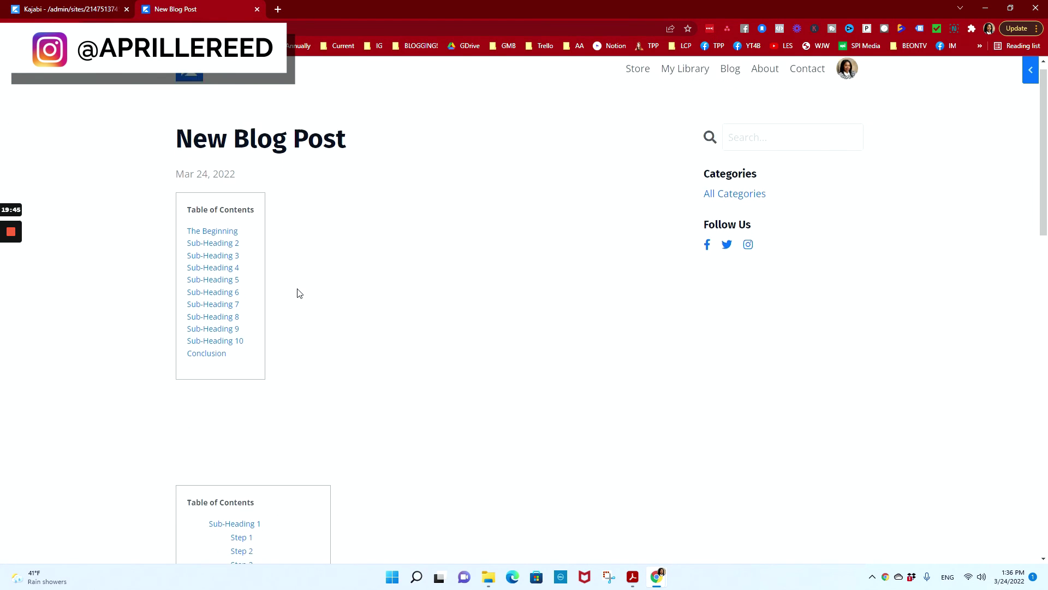
scroll(299, 293, "down", 4)
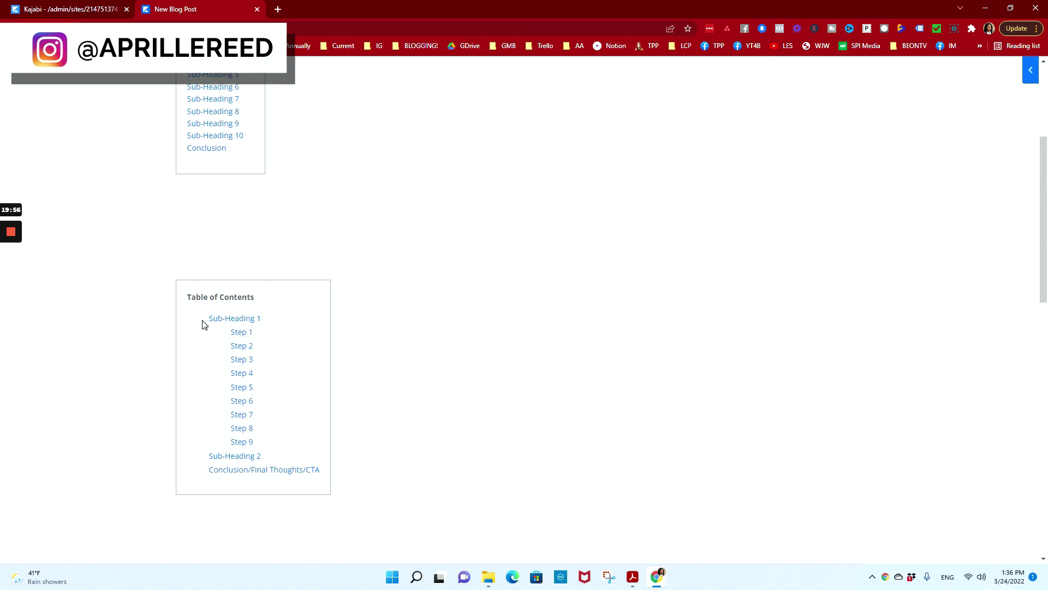
scroll(192, 253, "up", 4)
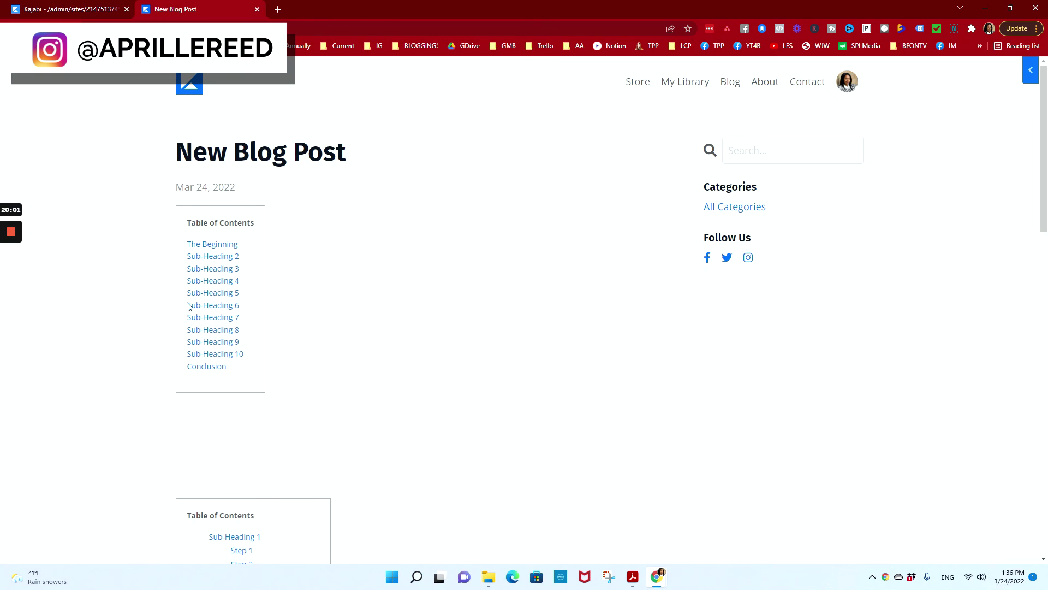
scroll(189, 371, "down", 4)
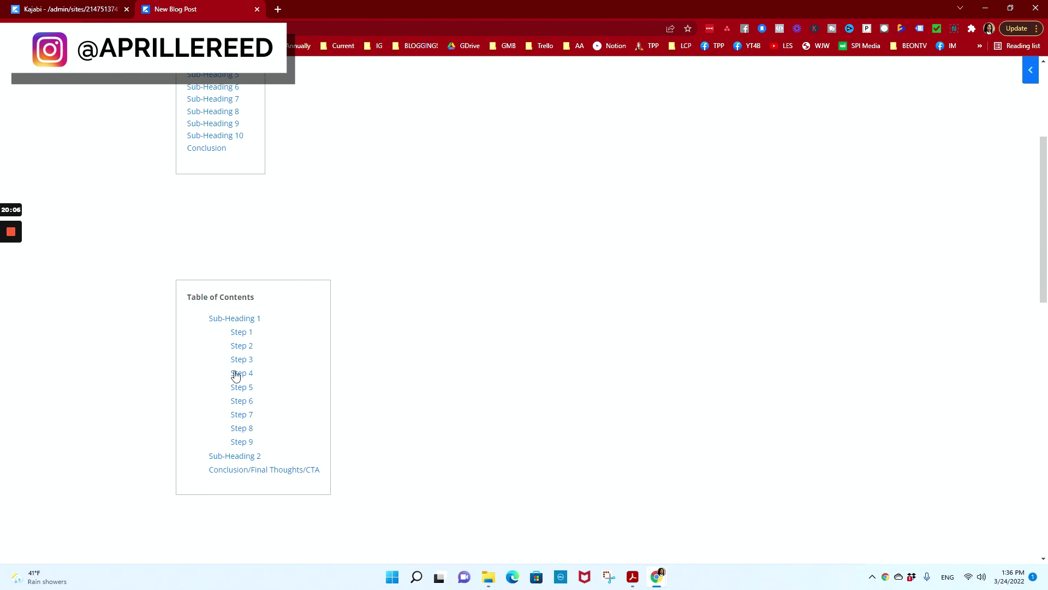
scroll(229, 461, "down", 1)
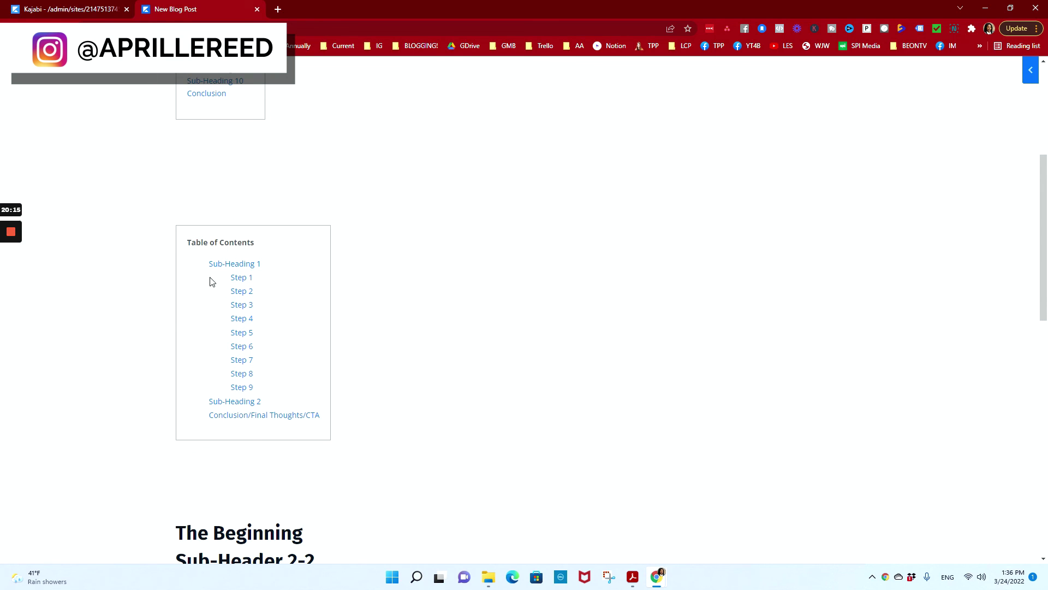
left_click(49, 4)
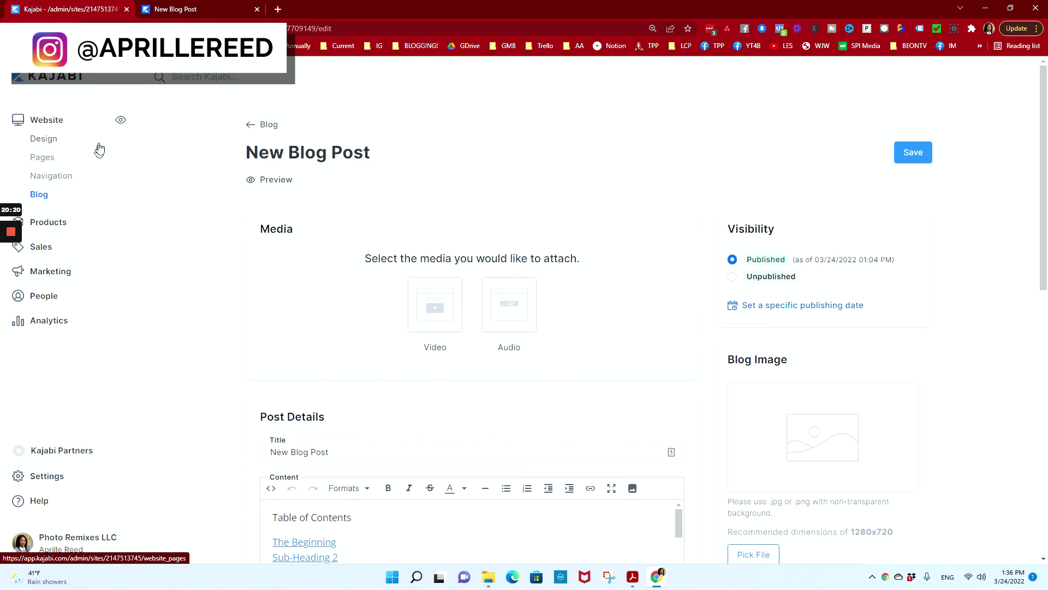
Locate and select the second 'Table of Contents' heading on the live post
scroll(407, 323, "down", 7)
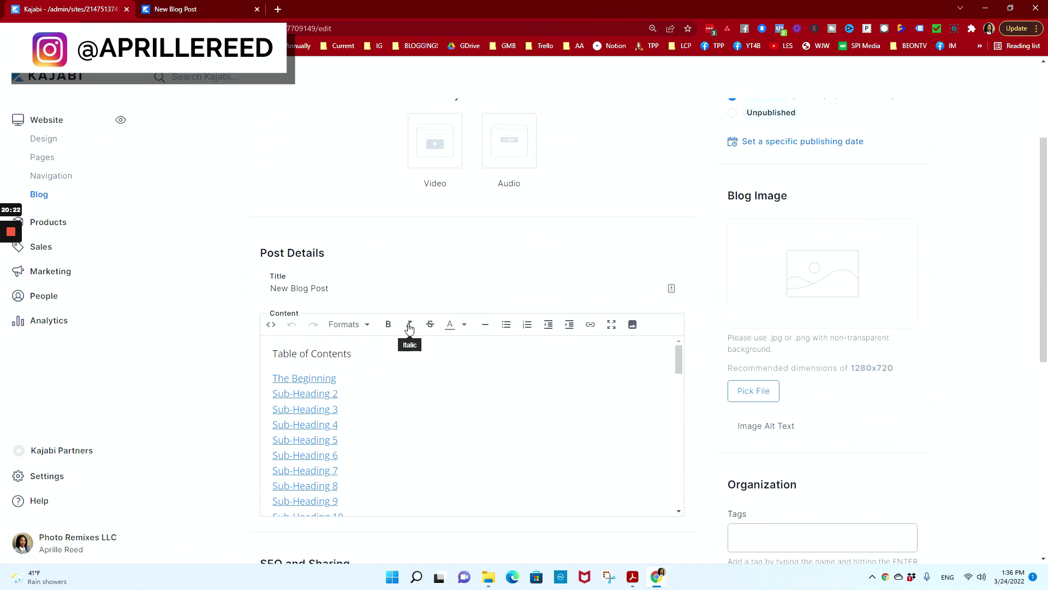
scroll(258, 143, "down", 7)
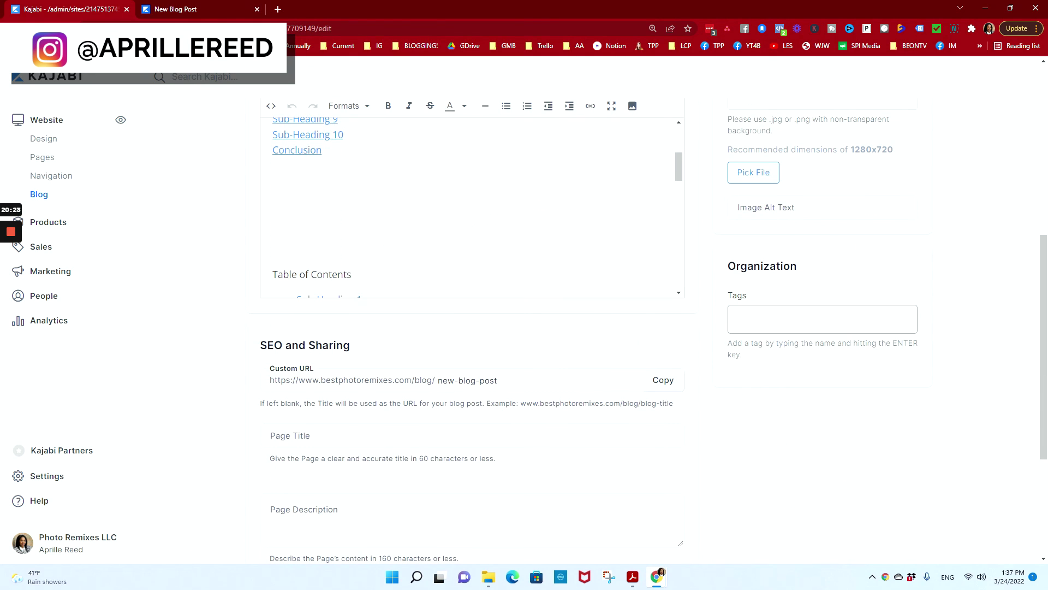
scroll(263, 158, "up", 4)
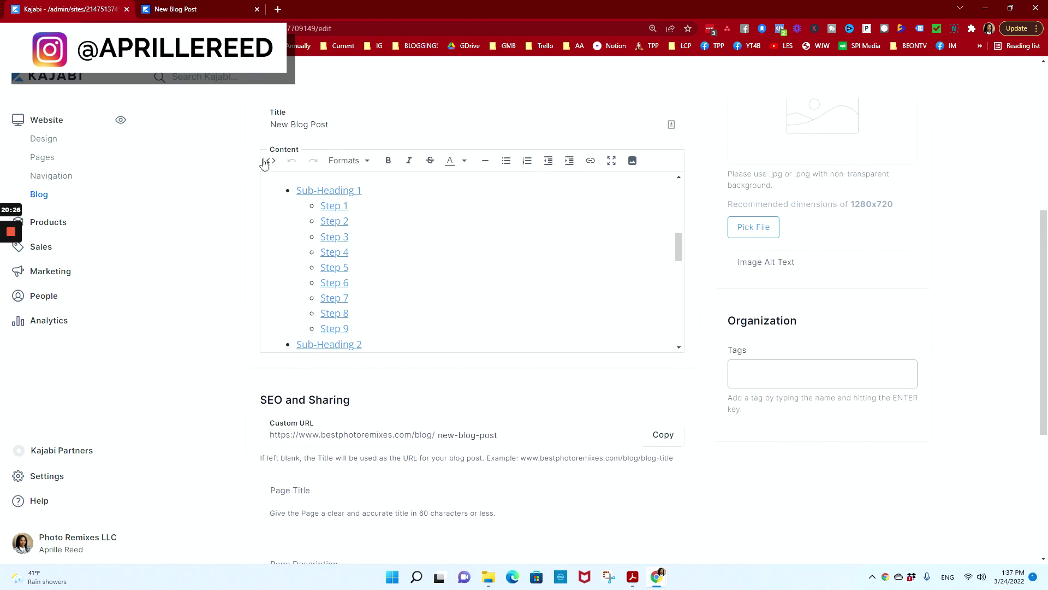
scroll(263, 158, "down", 5)
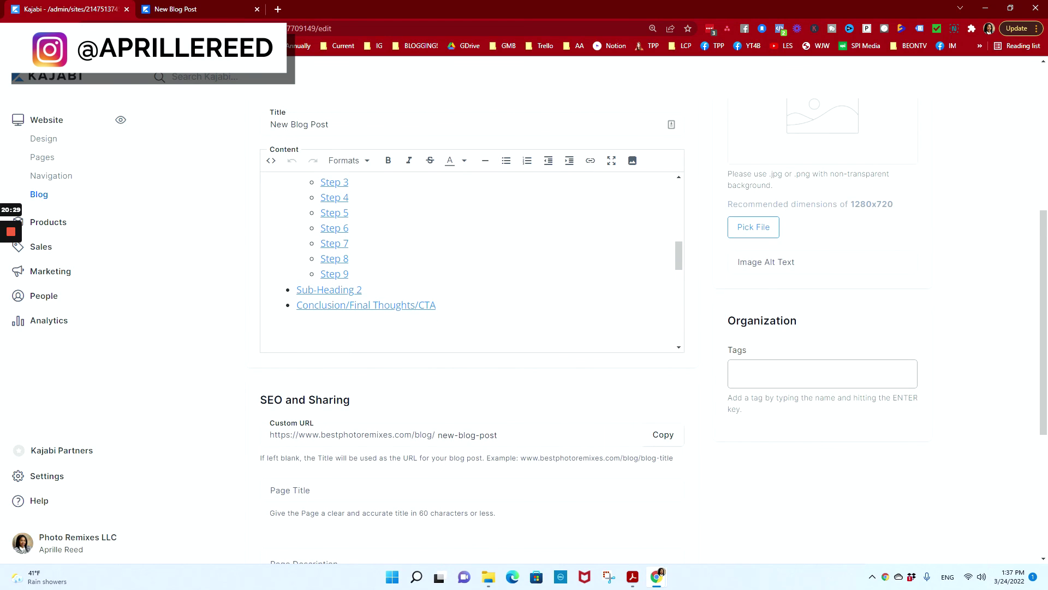
left_click(203, 8)
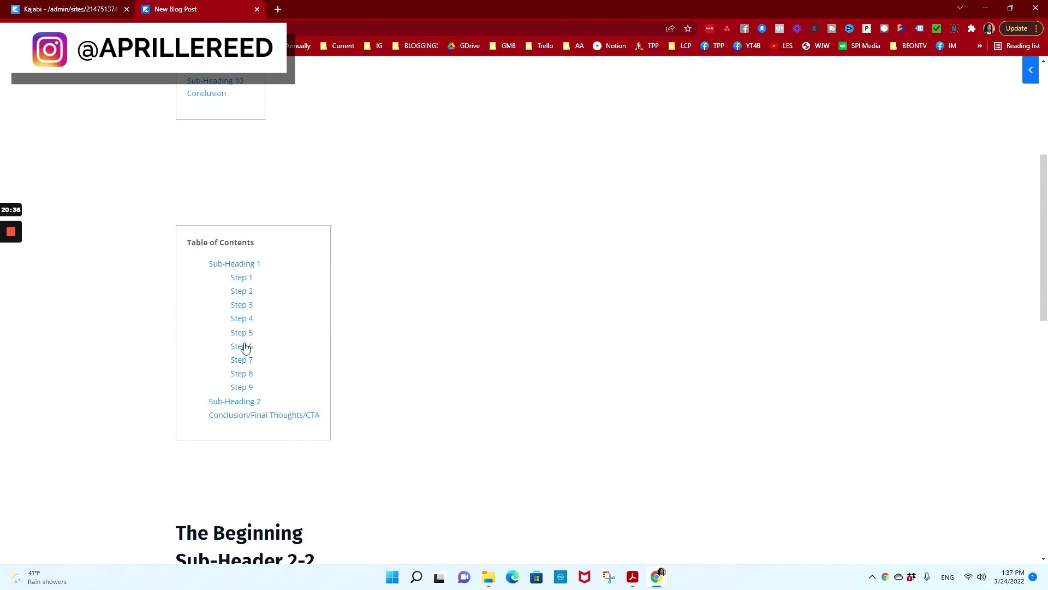
left_click_drag(184, 244, 260, 243)
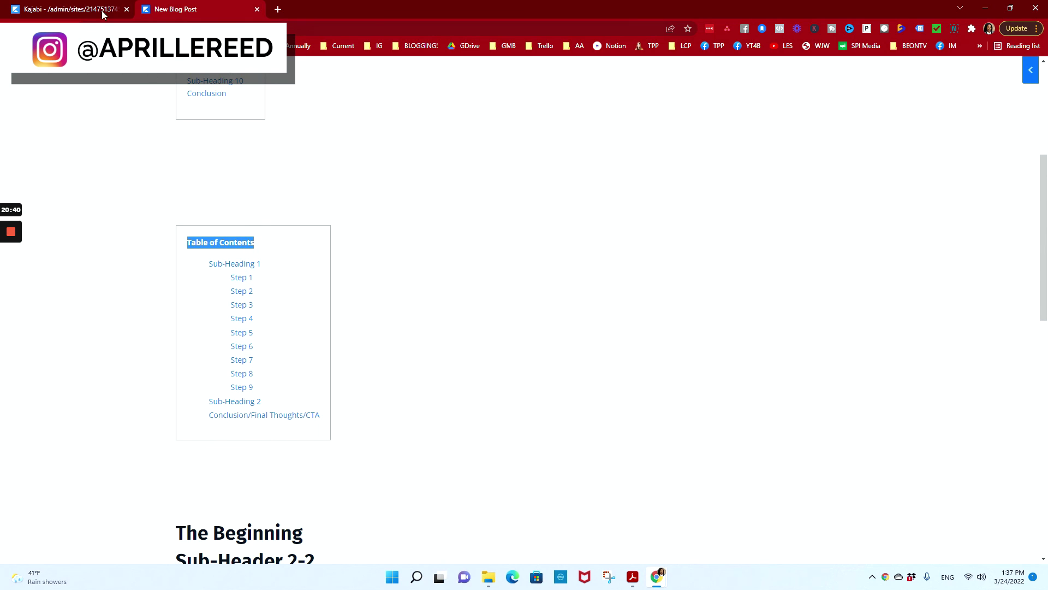
Append 'for the win' to the second heading in the editor and save the post
left_click(79, 9)
scroll(472, 262, "up", 3)
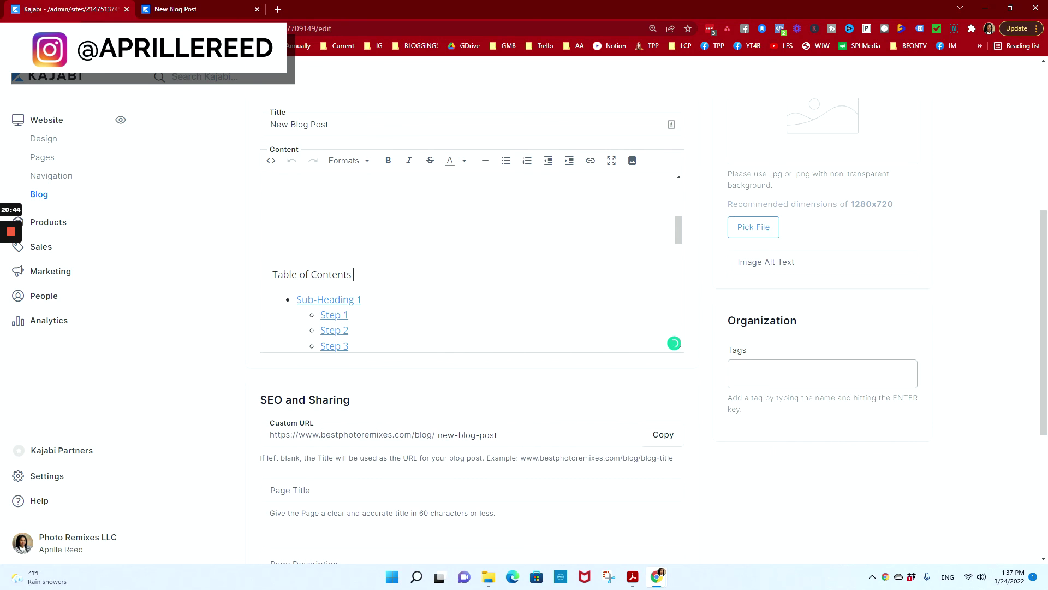
type("for the win")
scroll(841, 184, "up", 3)
scroll(840, 183, "up", 3)
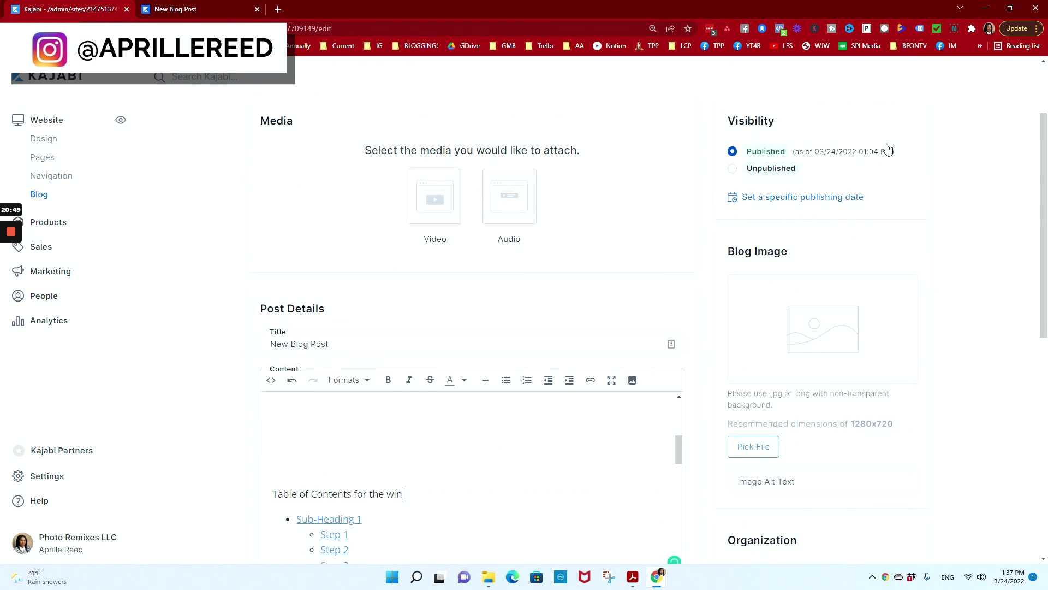
left_click(913, 152)
left_click(210, 4)
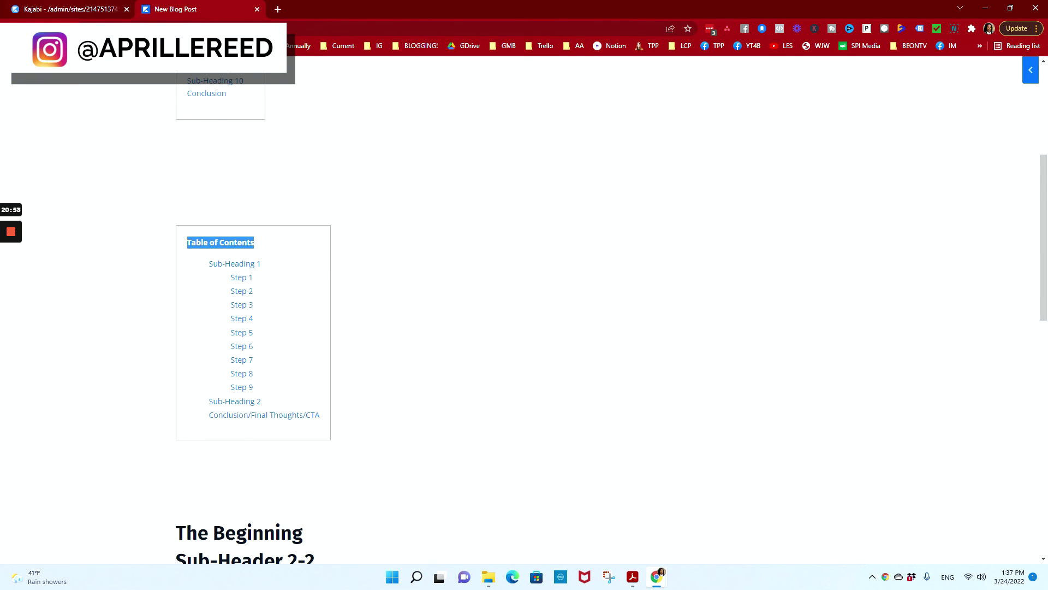
Reload the live post to confirm the heading 'Table of Contents for the win'
key("F5")
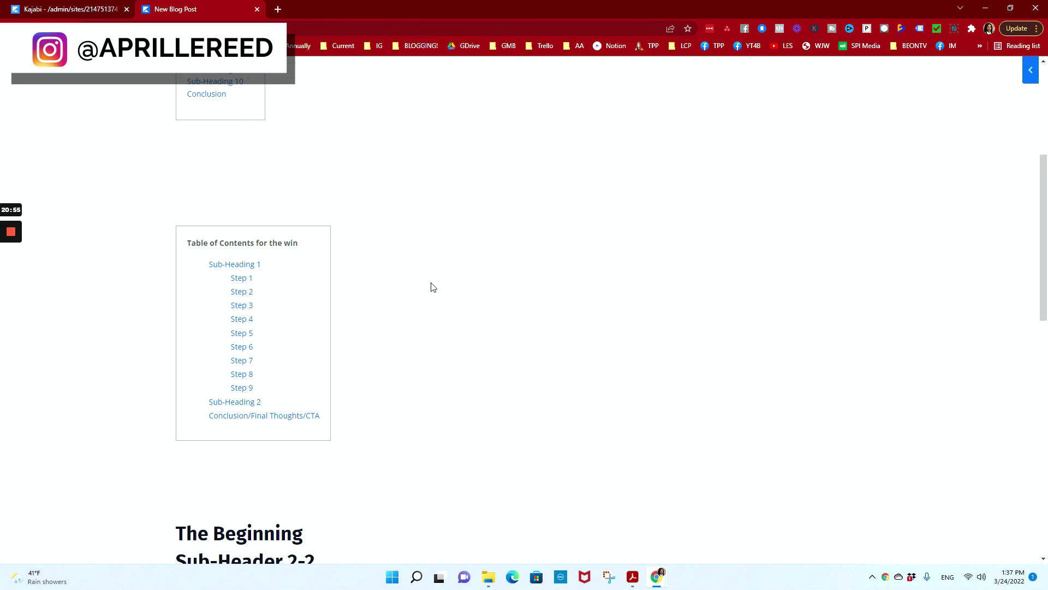